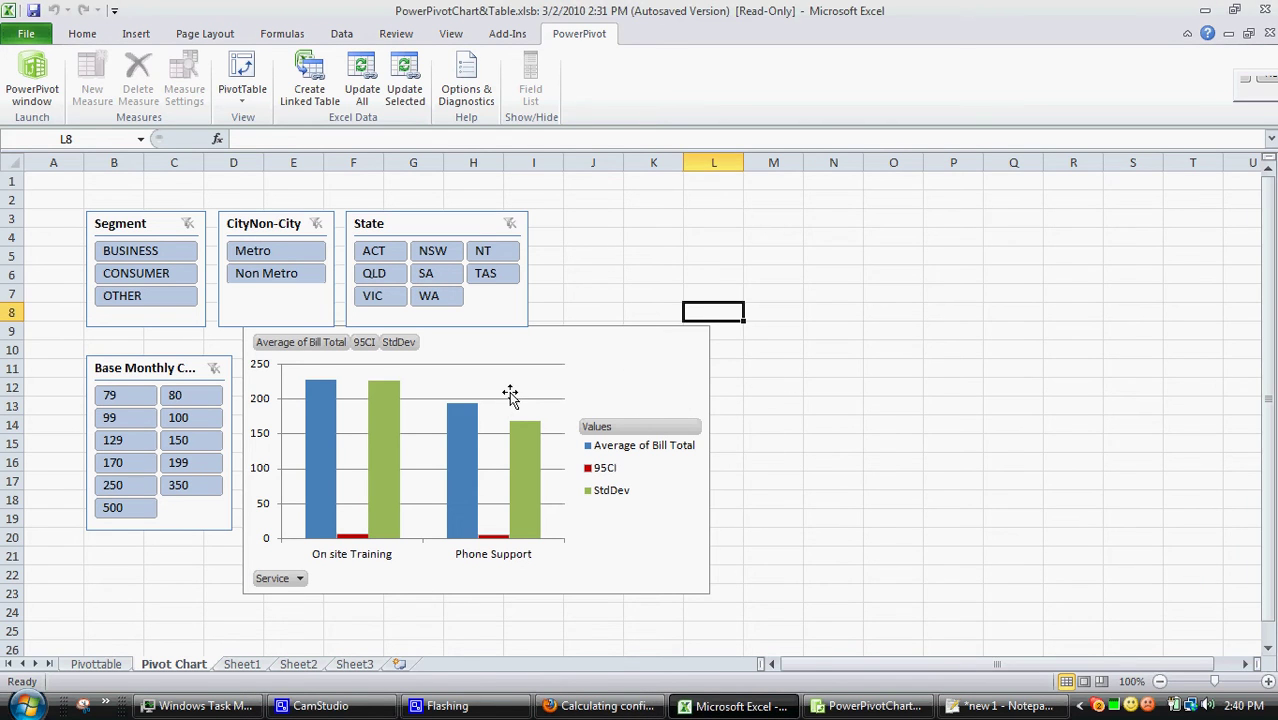
# Uncheck StdDev in the chart's field list so only Average of Bill Total and 95CI remain plotted.
pyautogui.click(509, 391)
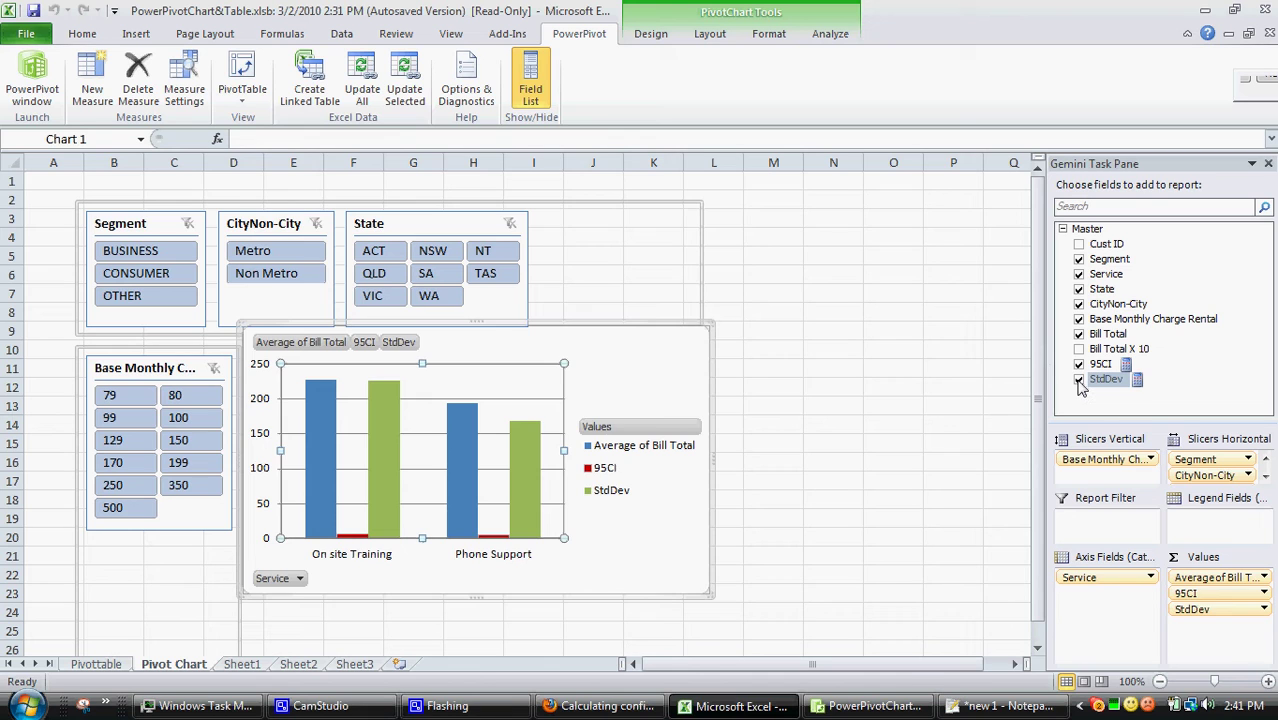
pyautogui.click(1078, 380)
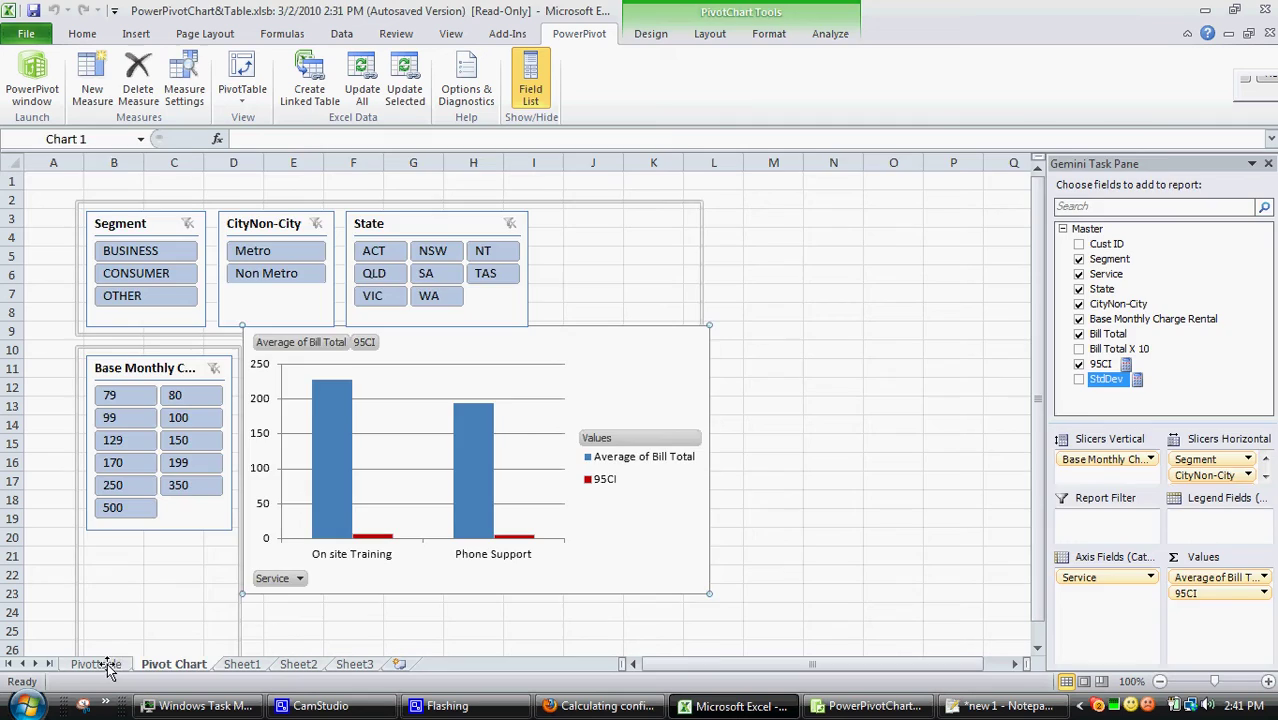
pyautogui.click(104, 666)
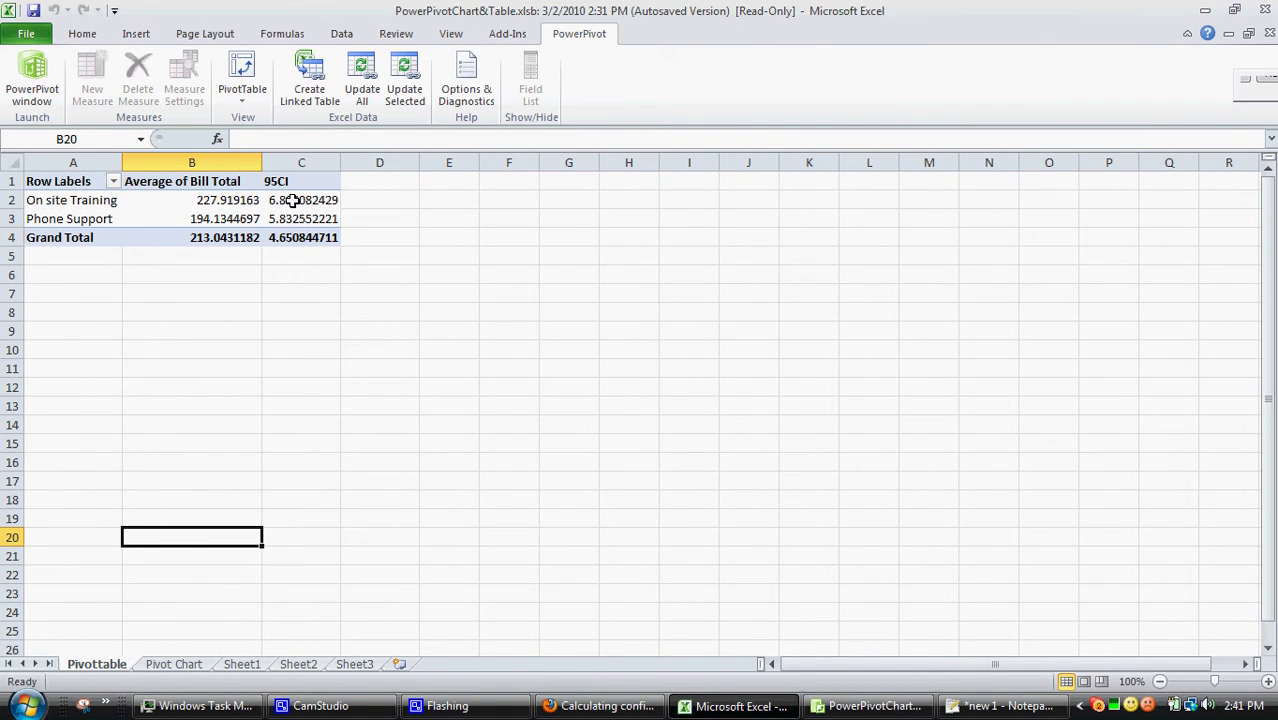
pyautogui.moveTo(288, 200); pyautogui.dragTo(292, 216)
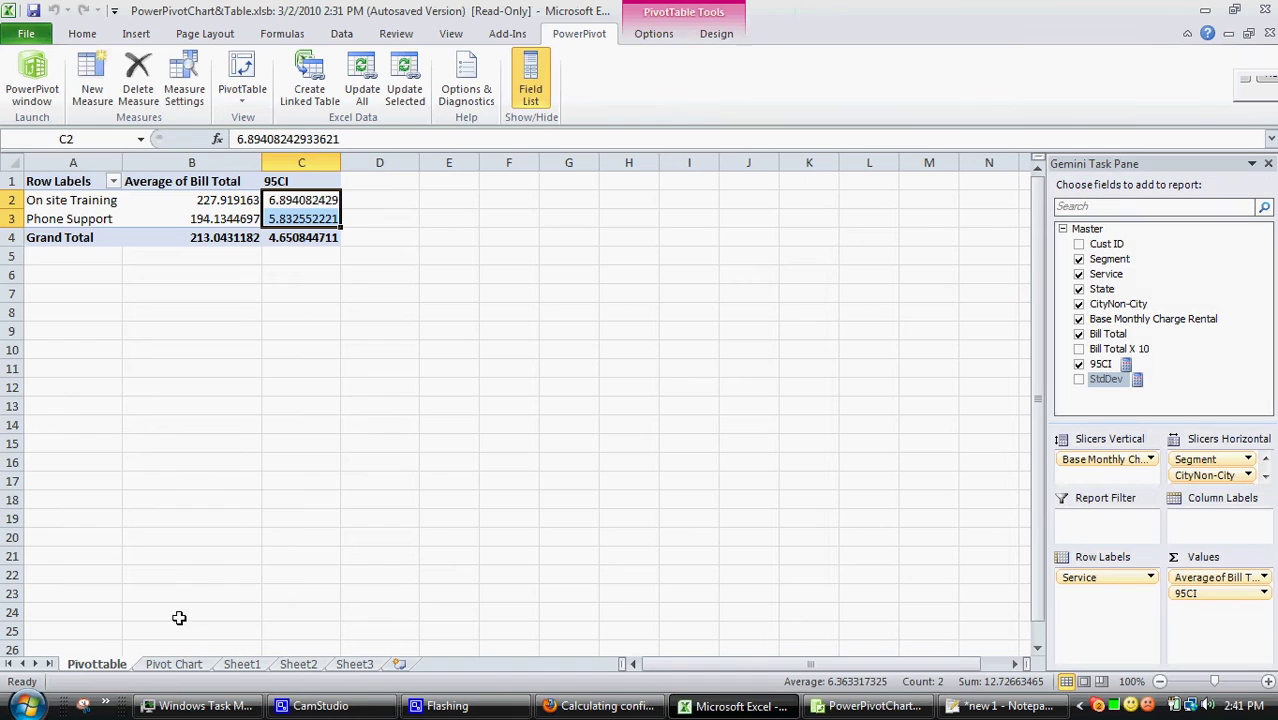
pyautogui.click(174, 665)
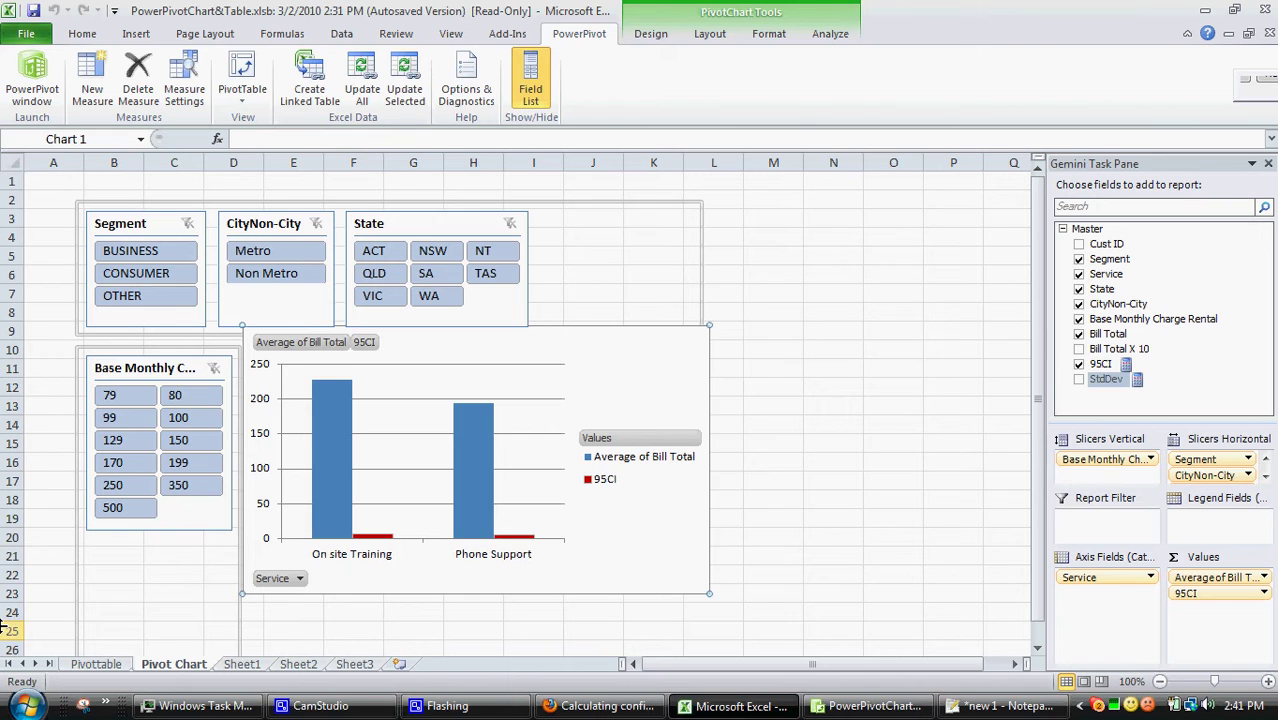
# Format the 95CI series with No fill and No line border color, then deselect the chart.
pyautogui.rightClick(380, 540)
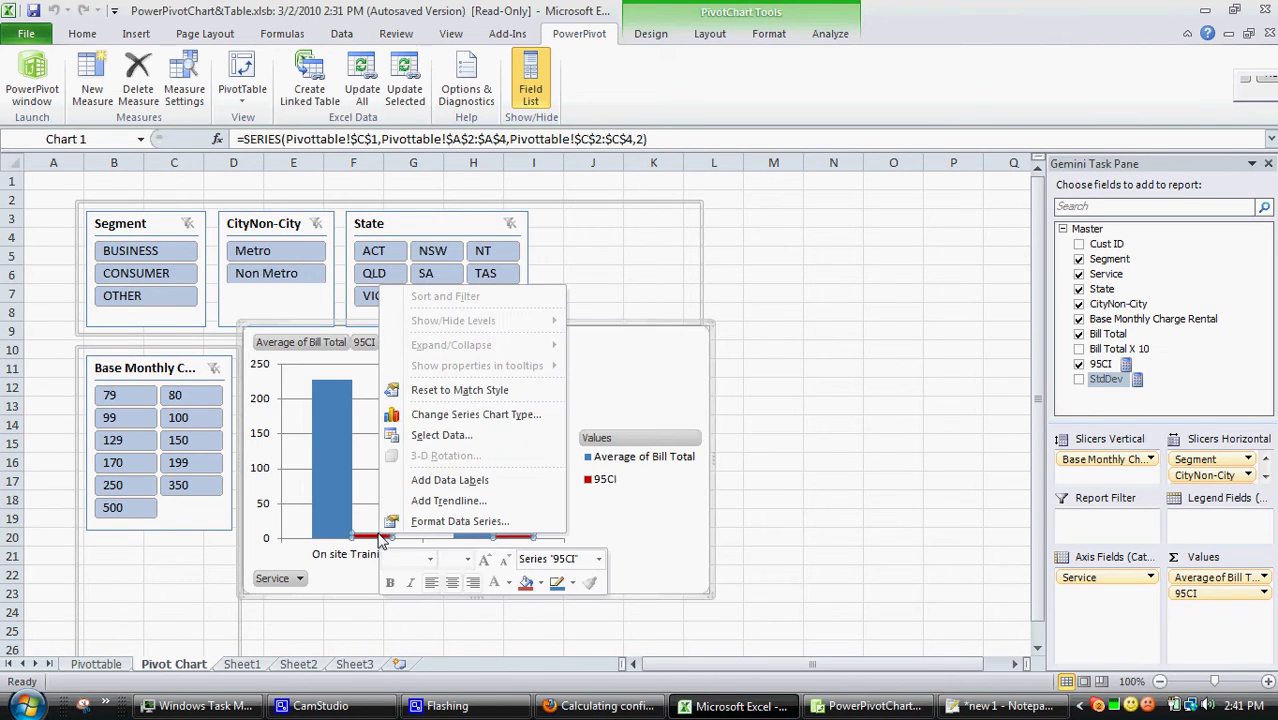
pyautogui.click(432, 522)
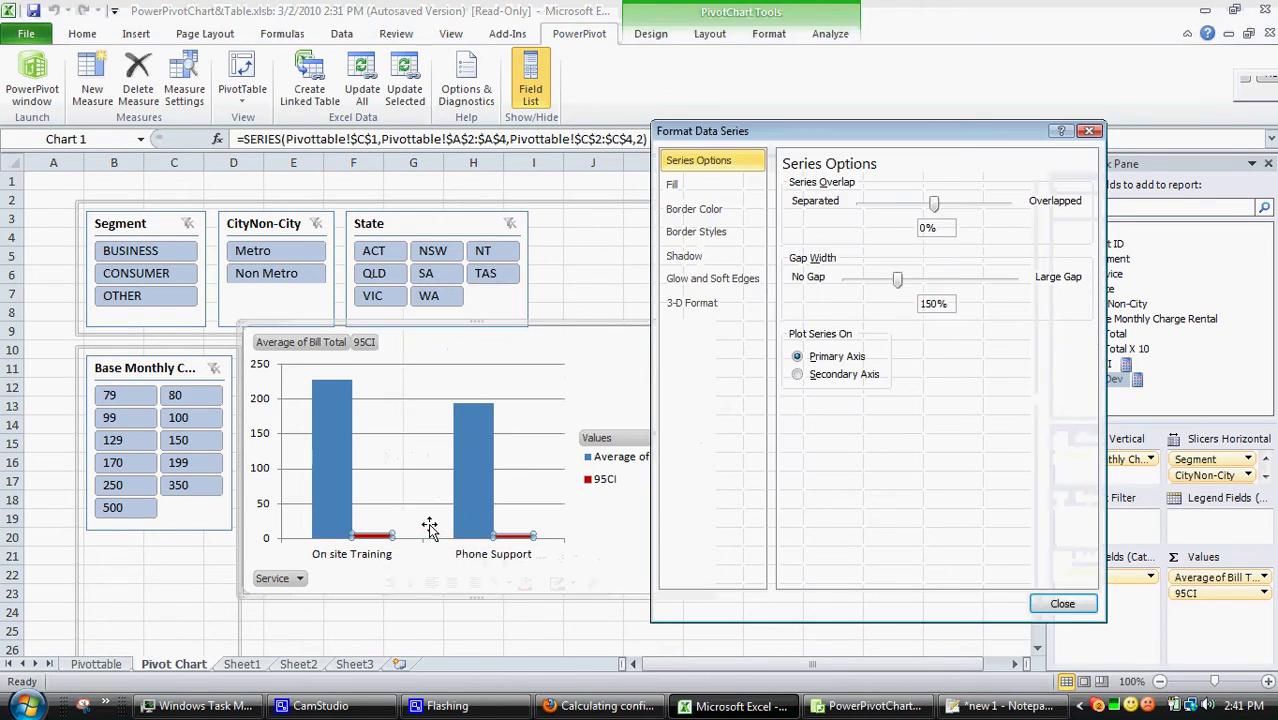
pyautogui.click(696, 186)
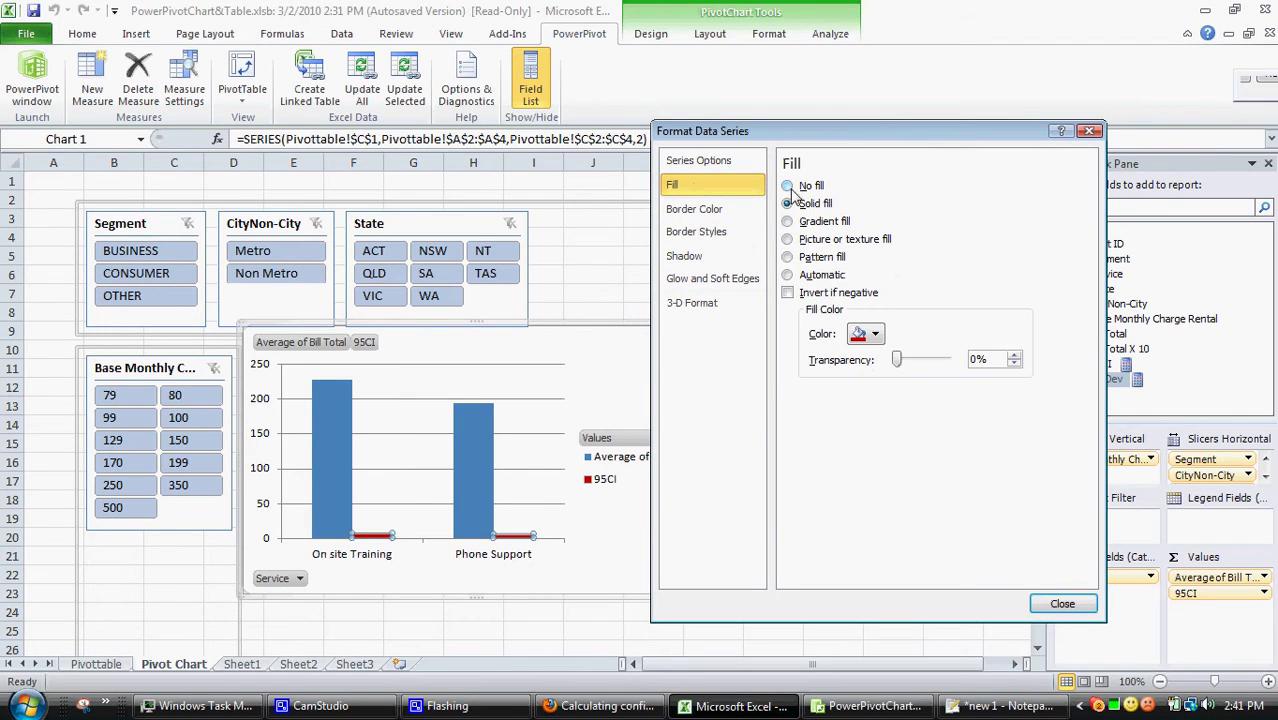
pyautogui.click(788, 187)
pyautogui.click(718, 208)
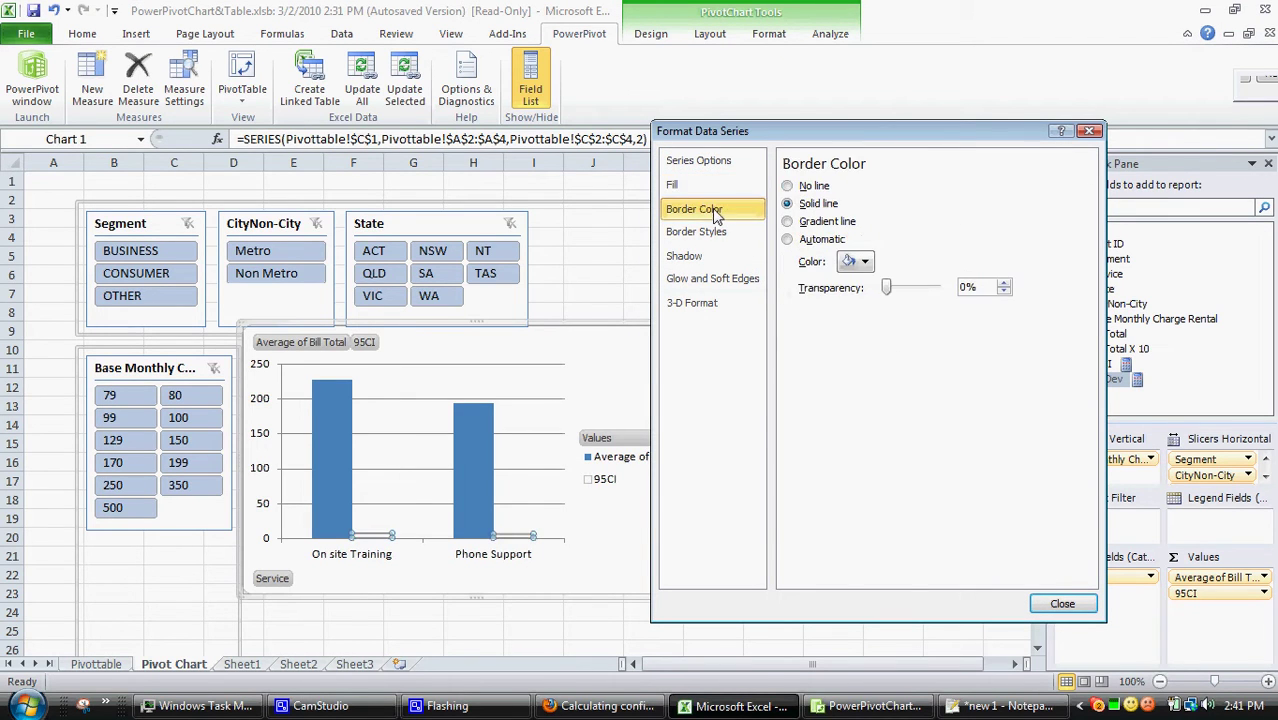
pyautogui.click(788, 187)
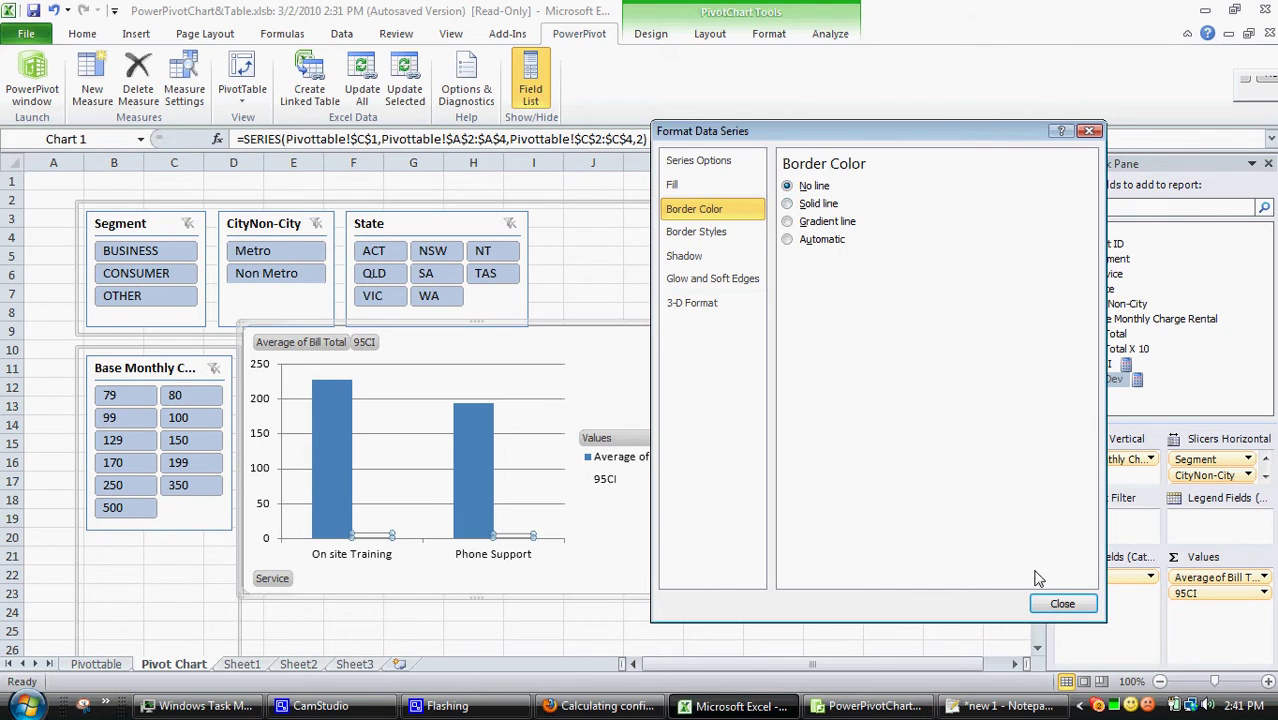
pyautogui.click(1058, 603)
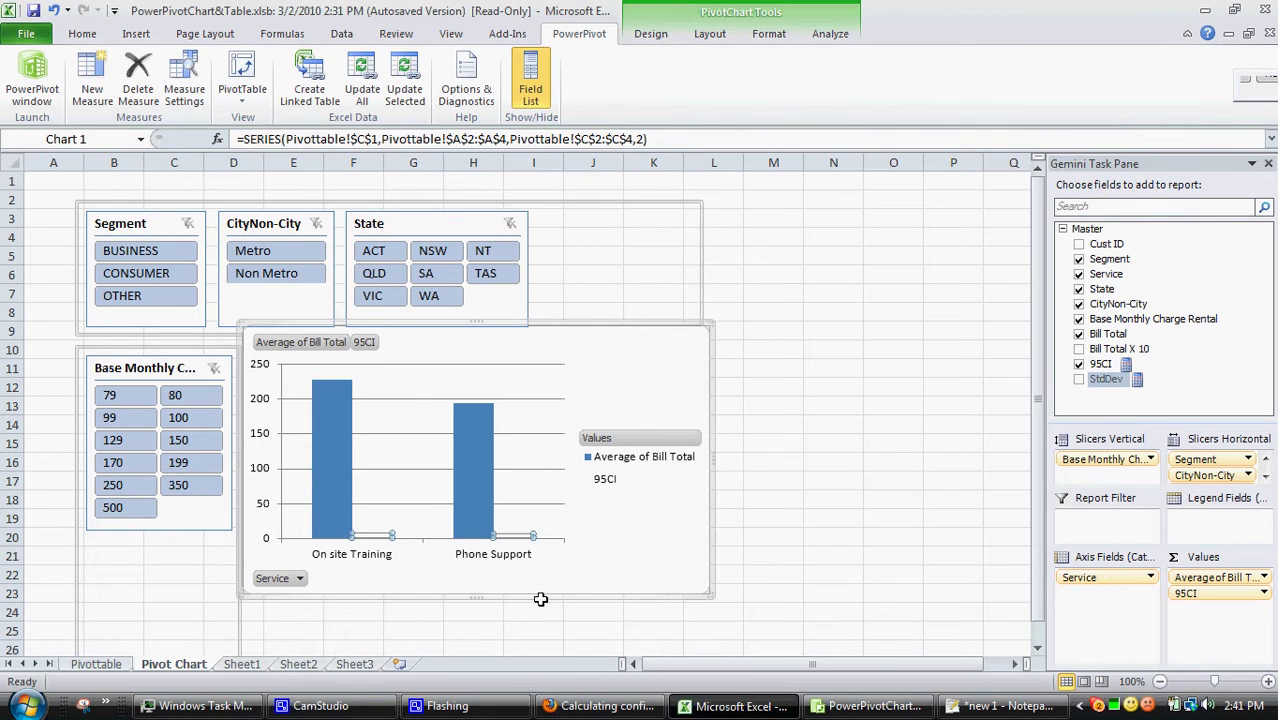
pyautogui.click(513, 629)
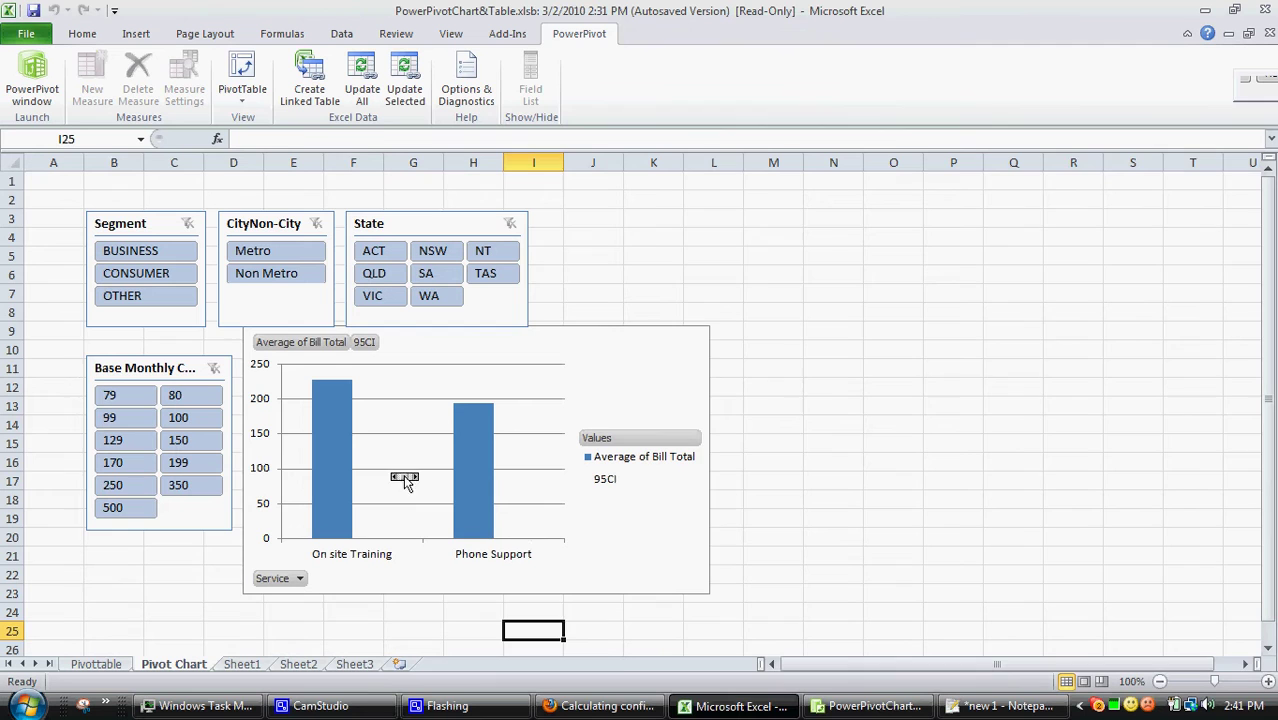
# Add error bars to the Average of Bill Total series through More Error Bars Options.
pyautogui.click(340, 438)
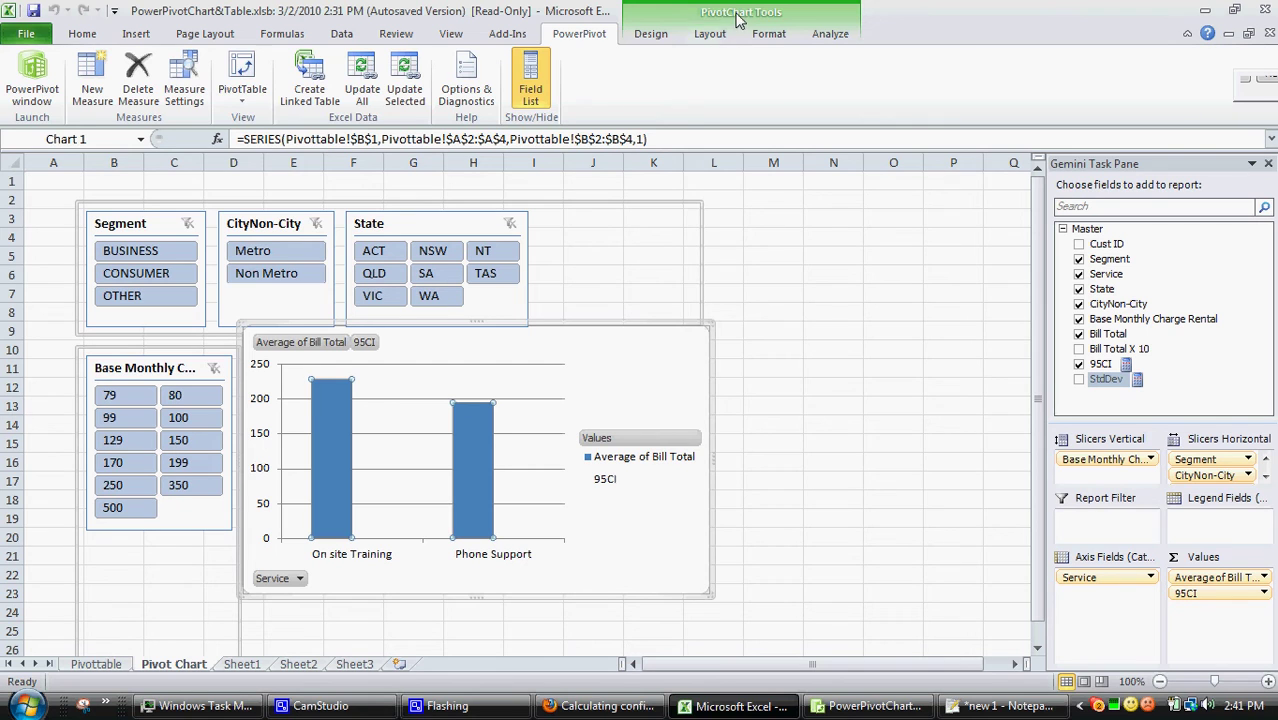
pyautogui.click(709, 36)
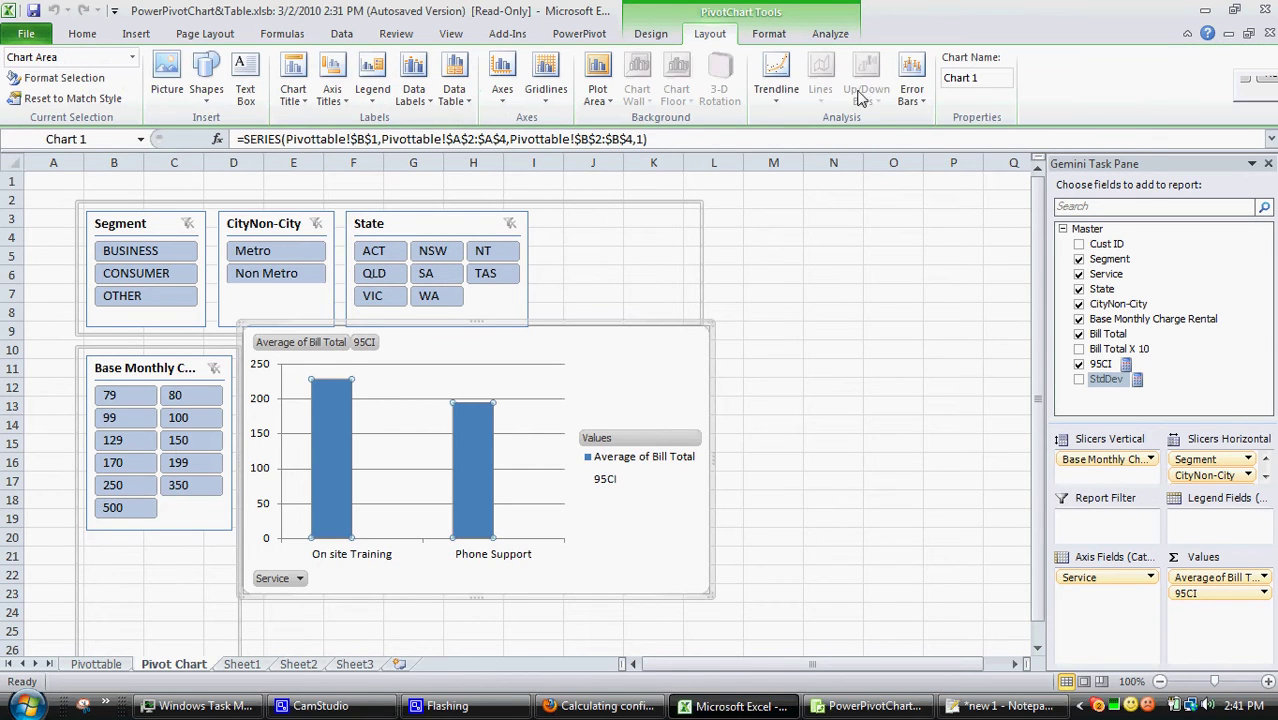
pyautogui.click(911, 80)
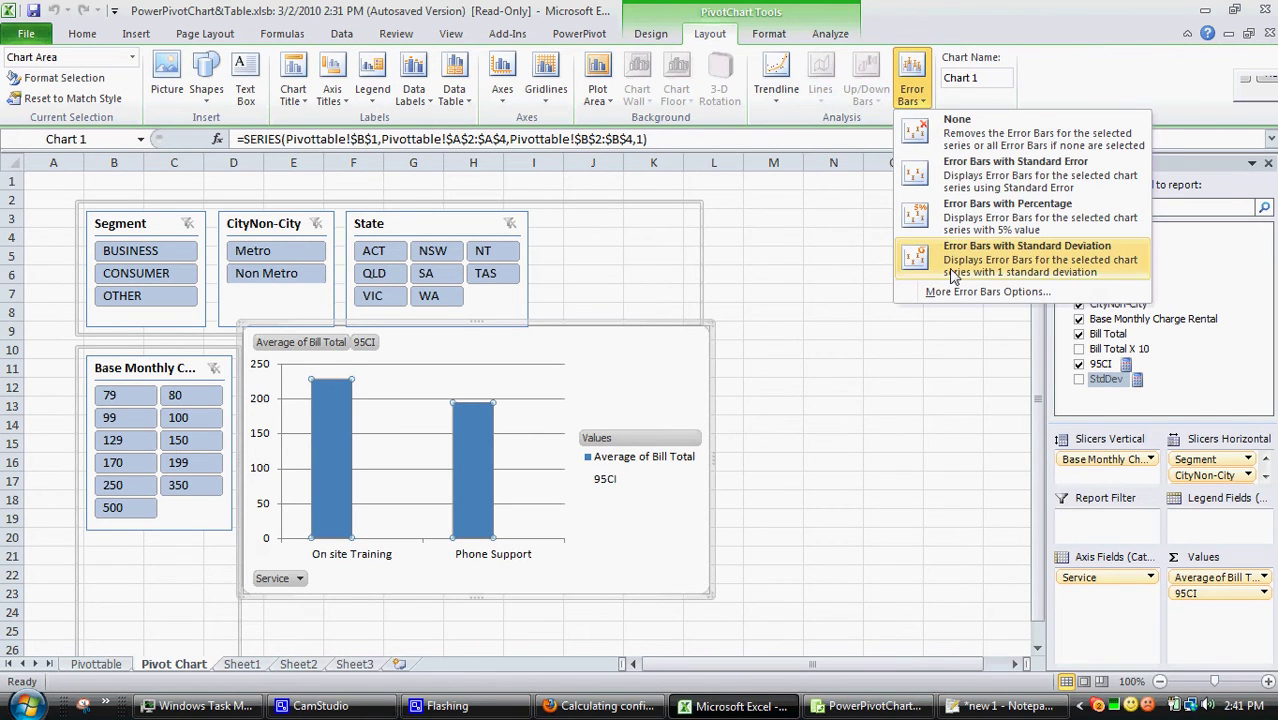
pyautogui.click(960, 291)
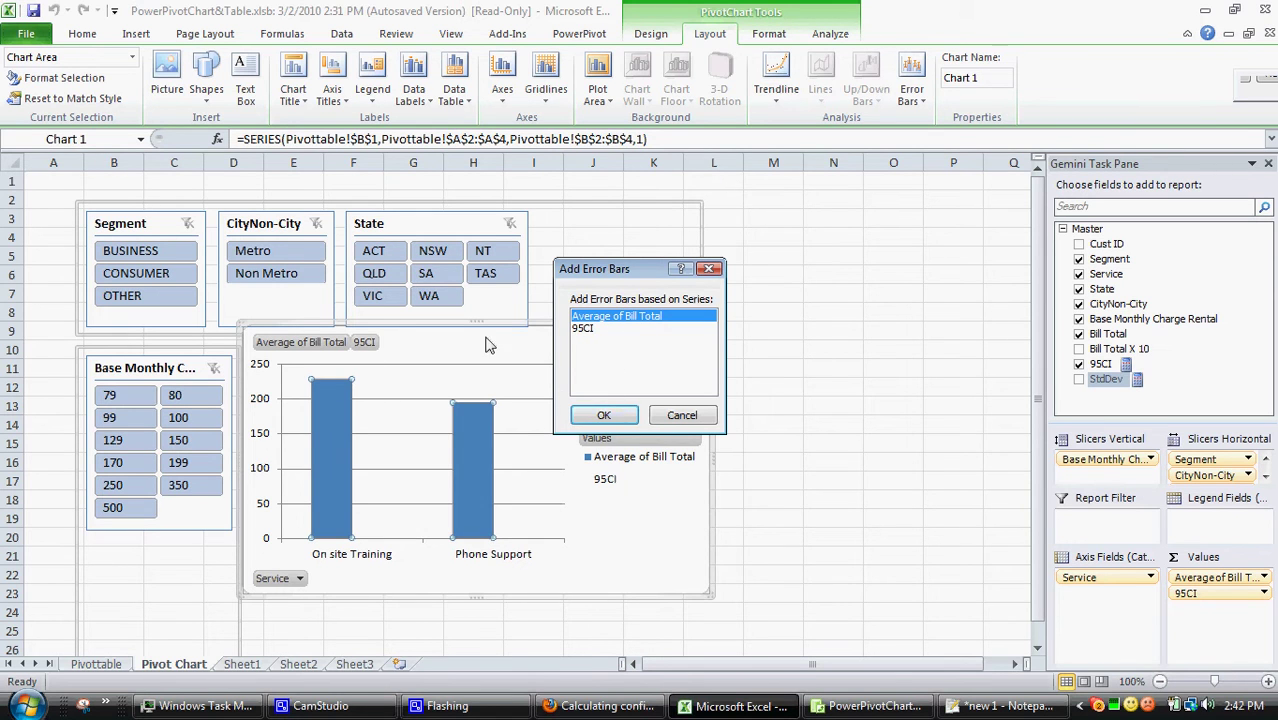
pyautogui.click(604, 424)
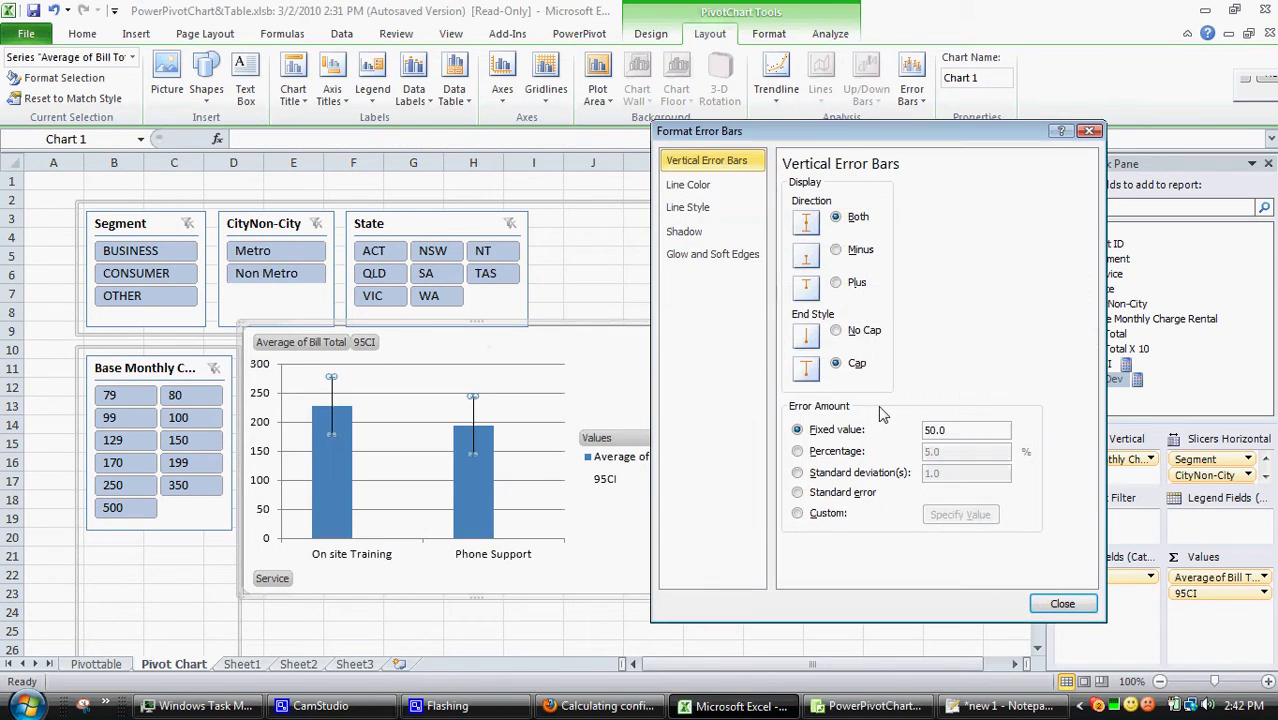
# Switch the error amount to Custom and set the positive error value to Pivottable!$C$2:$C$3.
pyautogui.click(798, 514)
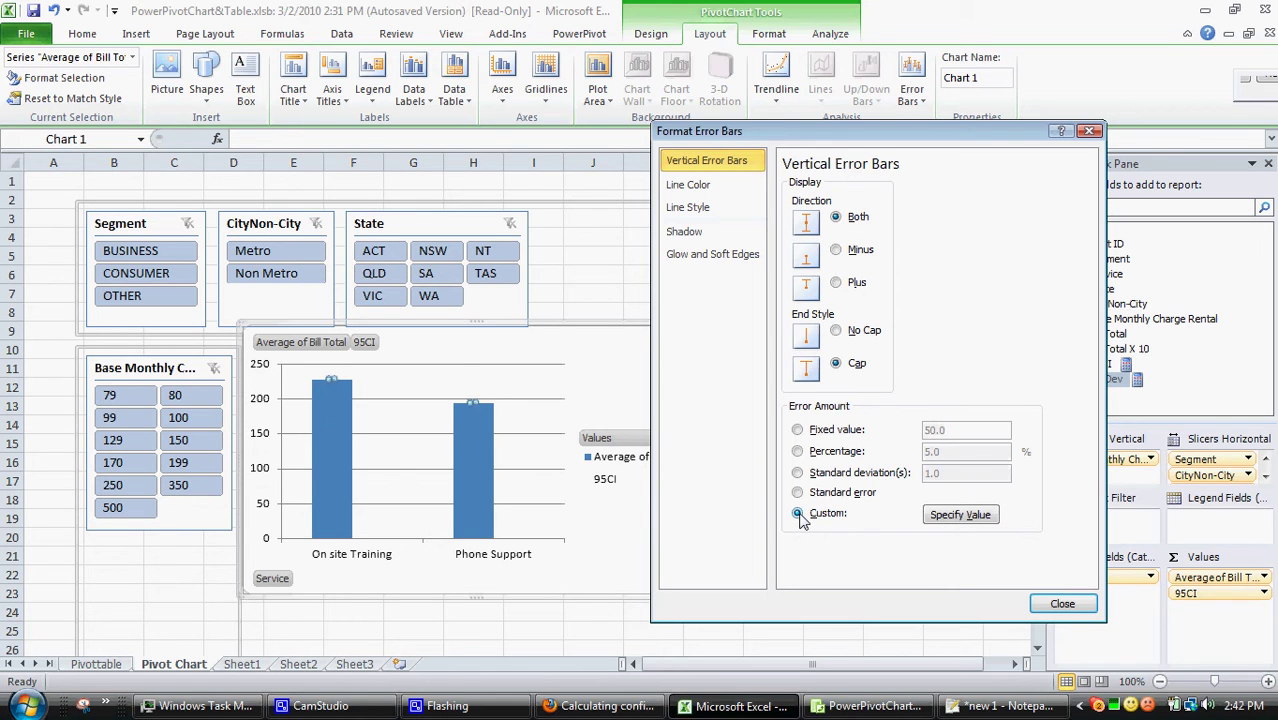
pyautogui.click(960, 515)
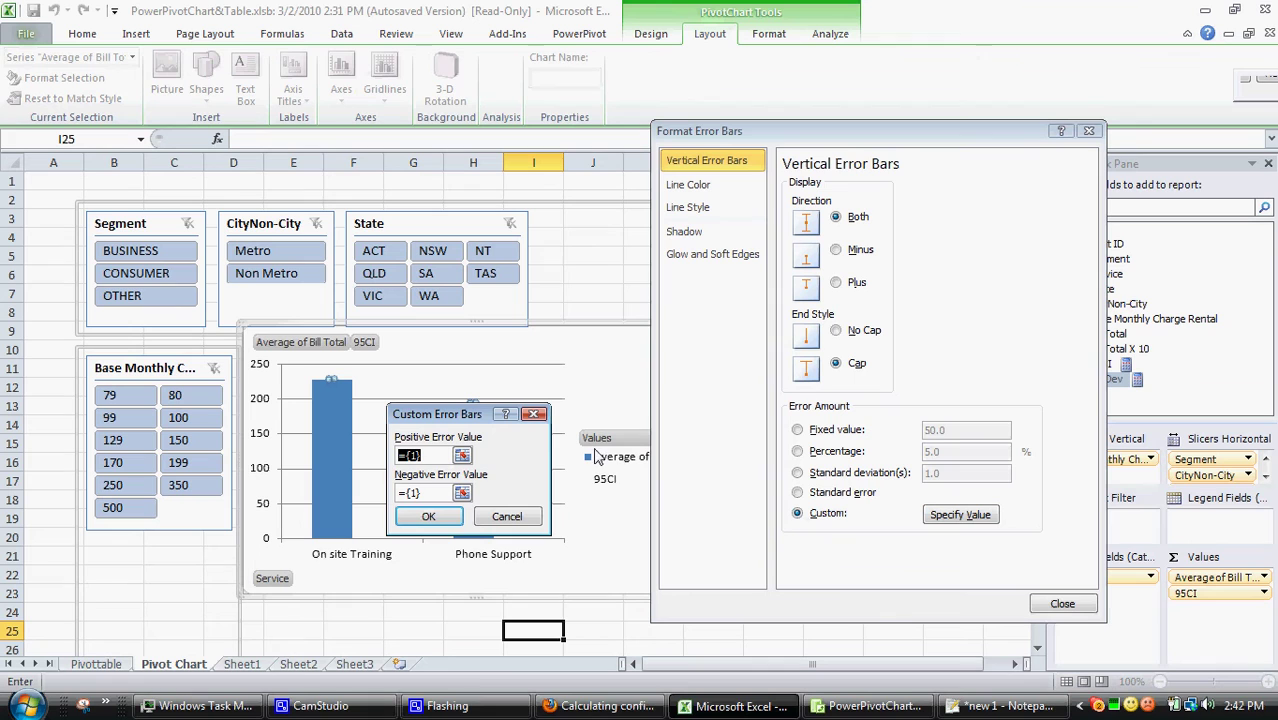
pyautogui.click(462, 456)
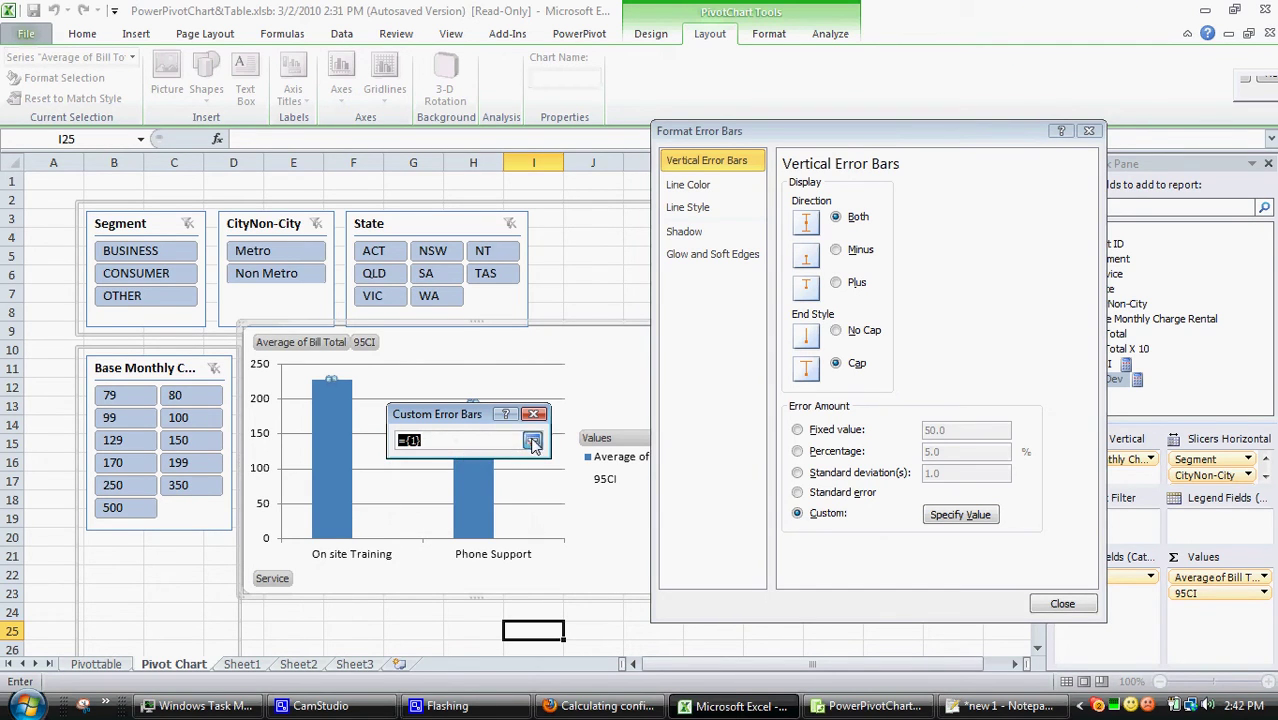
pyautogui.click(533, 442)
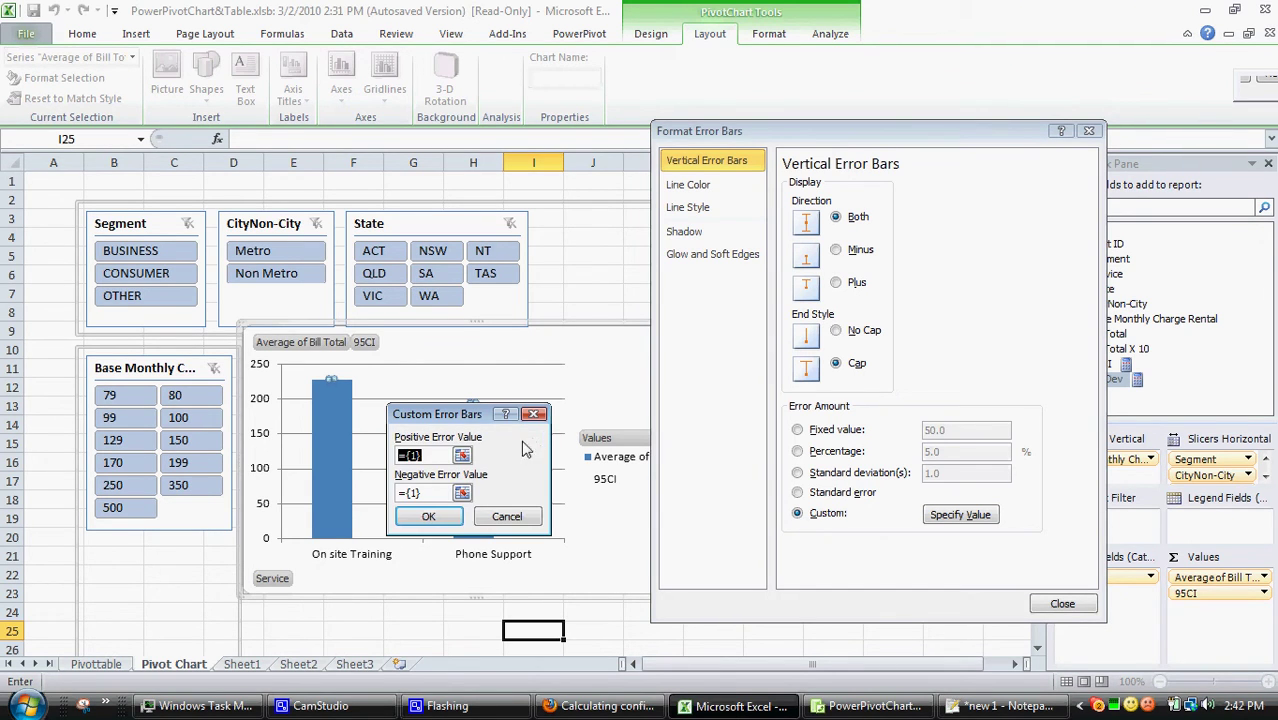
pyautogui.click(96, 664)
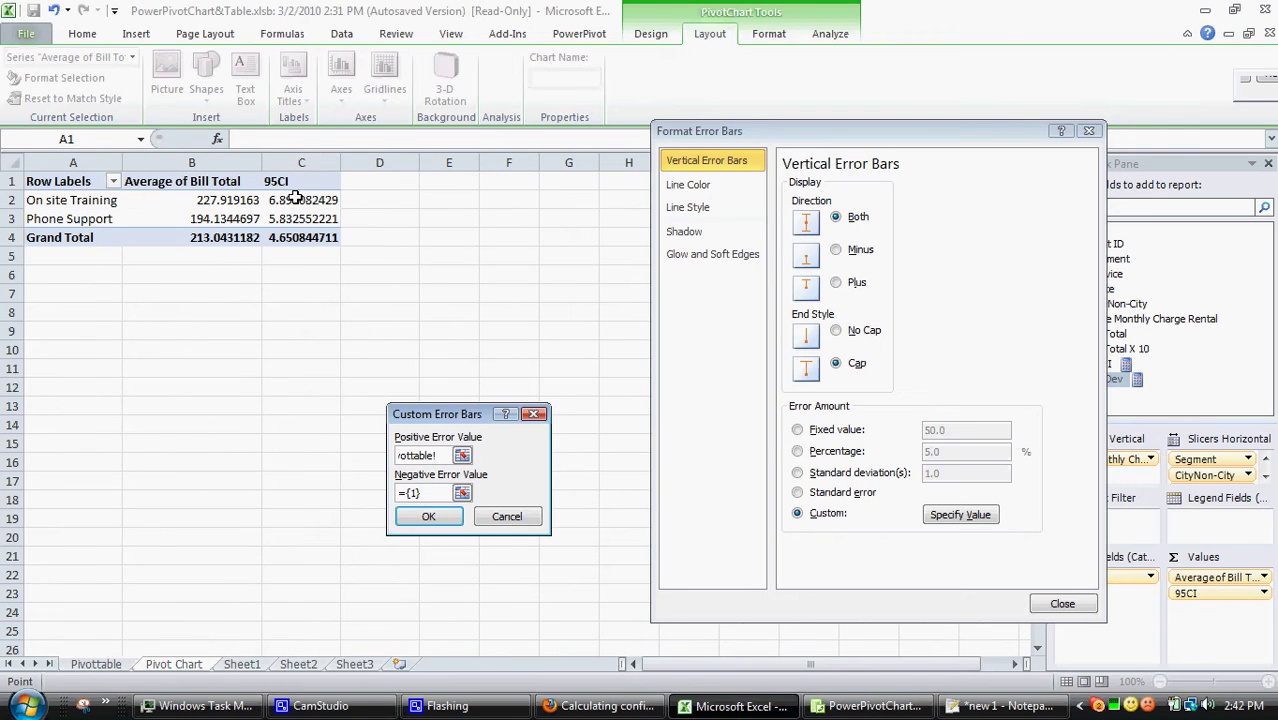
pyautogui.moveTo(296, 197); pyautogui.dragTo(295, 214)
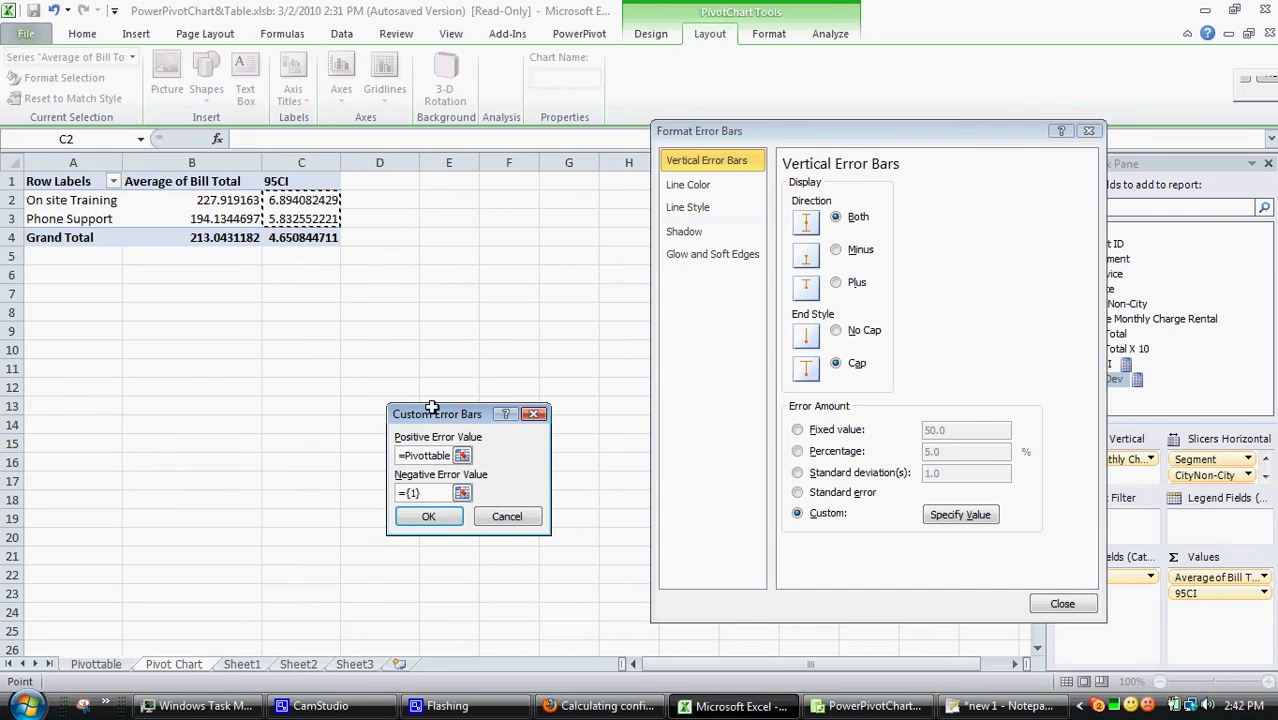
# Set the negative error value to Pivottable!$C$2:$C$3 too and apply the custom error bars.
pyautogui.click(463, 494)
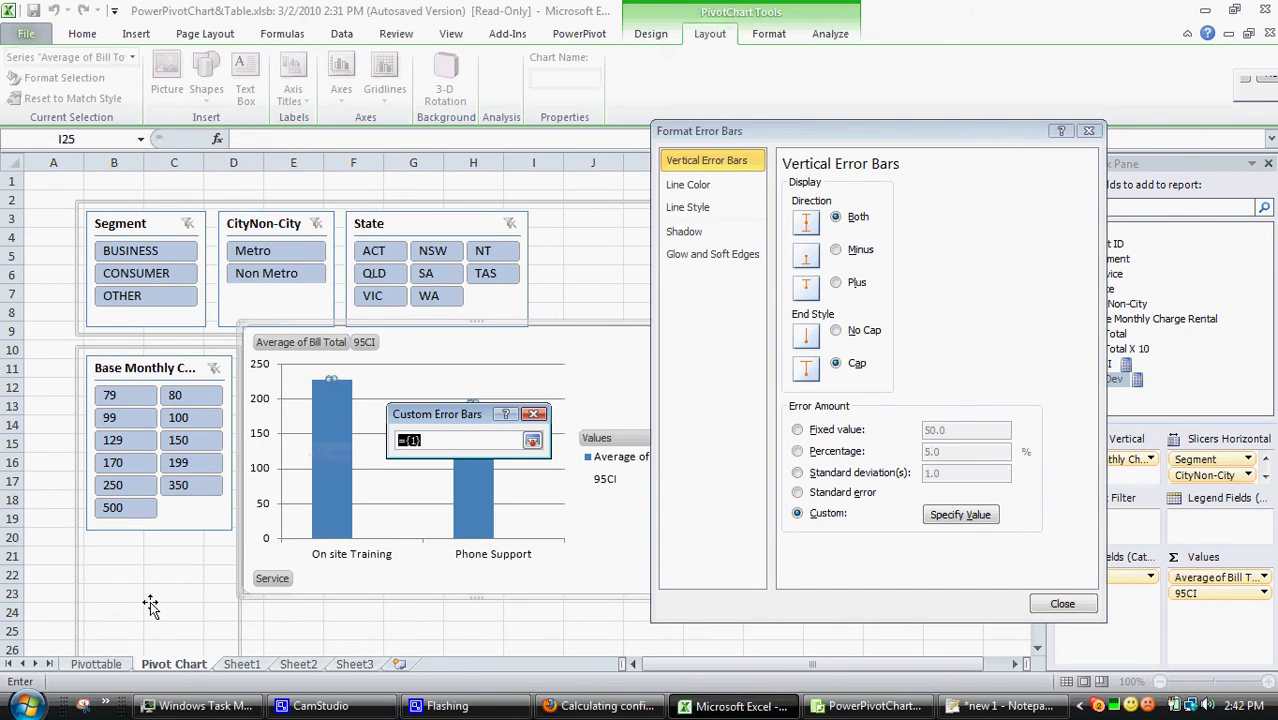
pyautogui.click(97, 665)
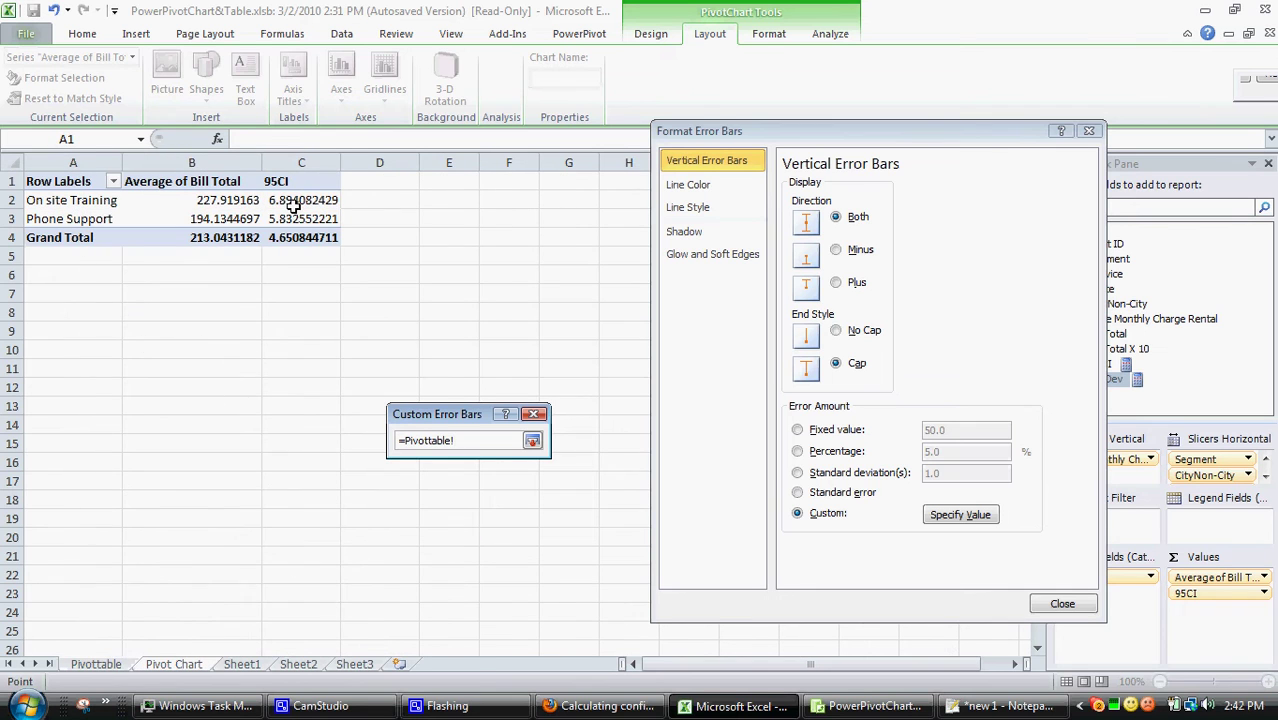
pyautogui.moveTo(294, 202); pyautogui.dragTo(292, 211)
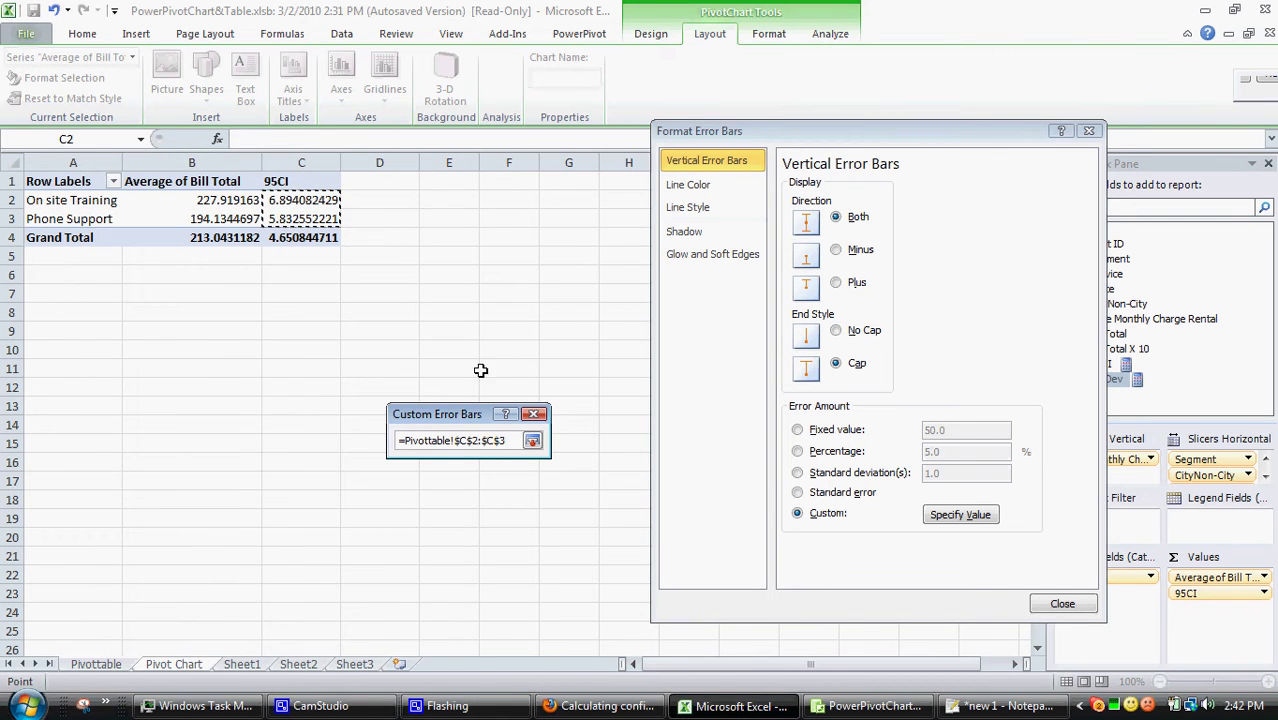
pyautogui.click(532, 440)
pyautogui.click(440, 516)
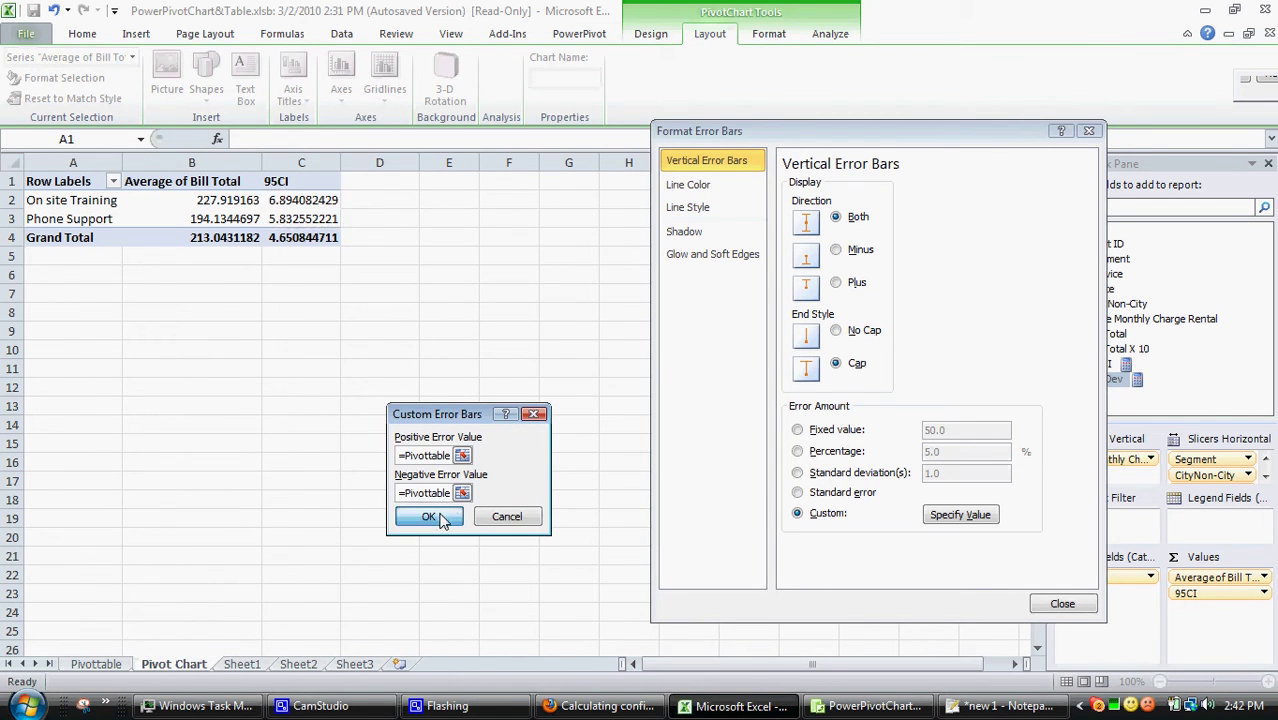
pyautogui.click(553, 312)
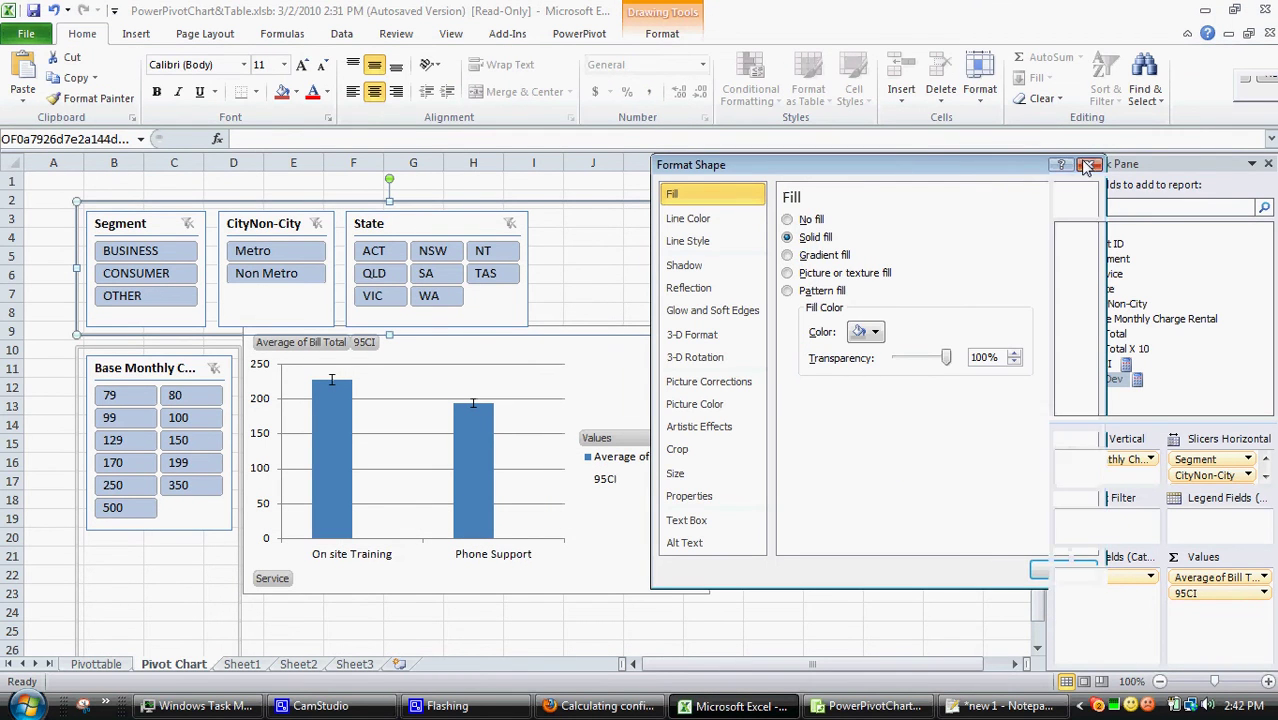
# Close the Format Shape pane and filter the chart to the BUSINESS segment.
pyautogui.click(1090, 164)
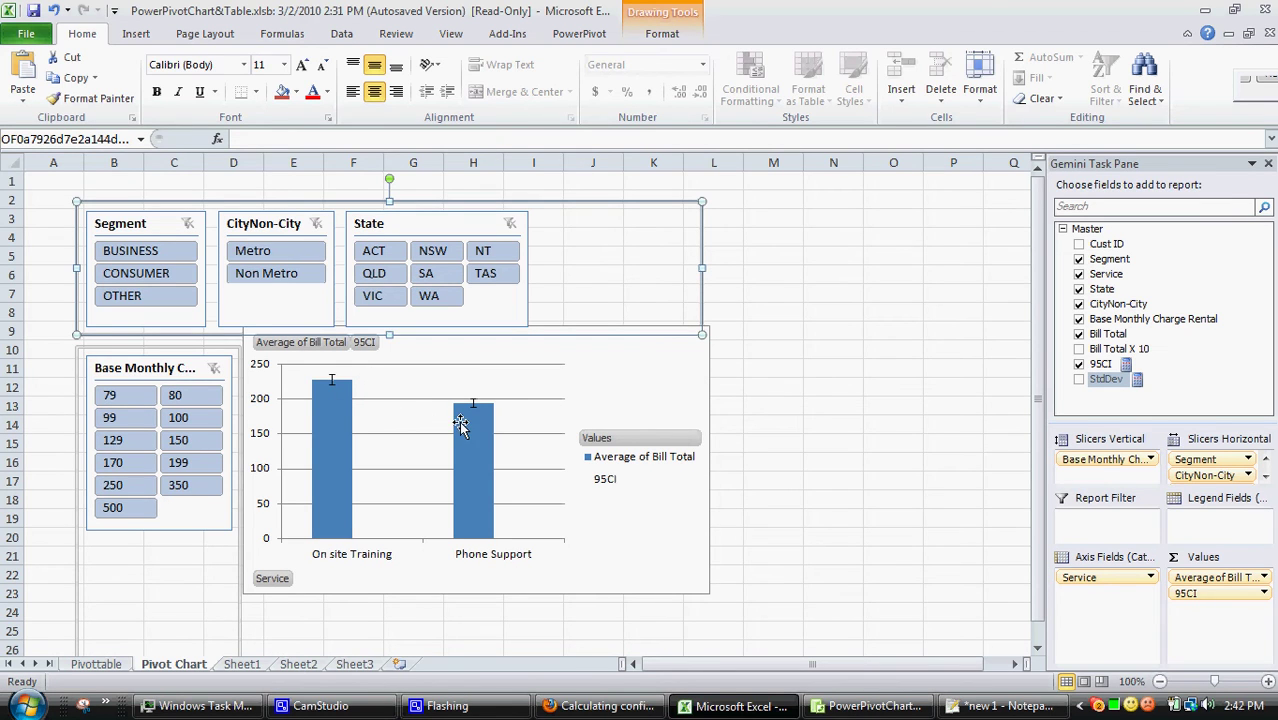
pyautogui.click(769, 399)
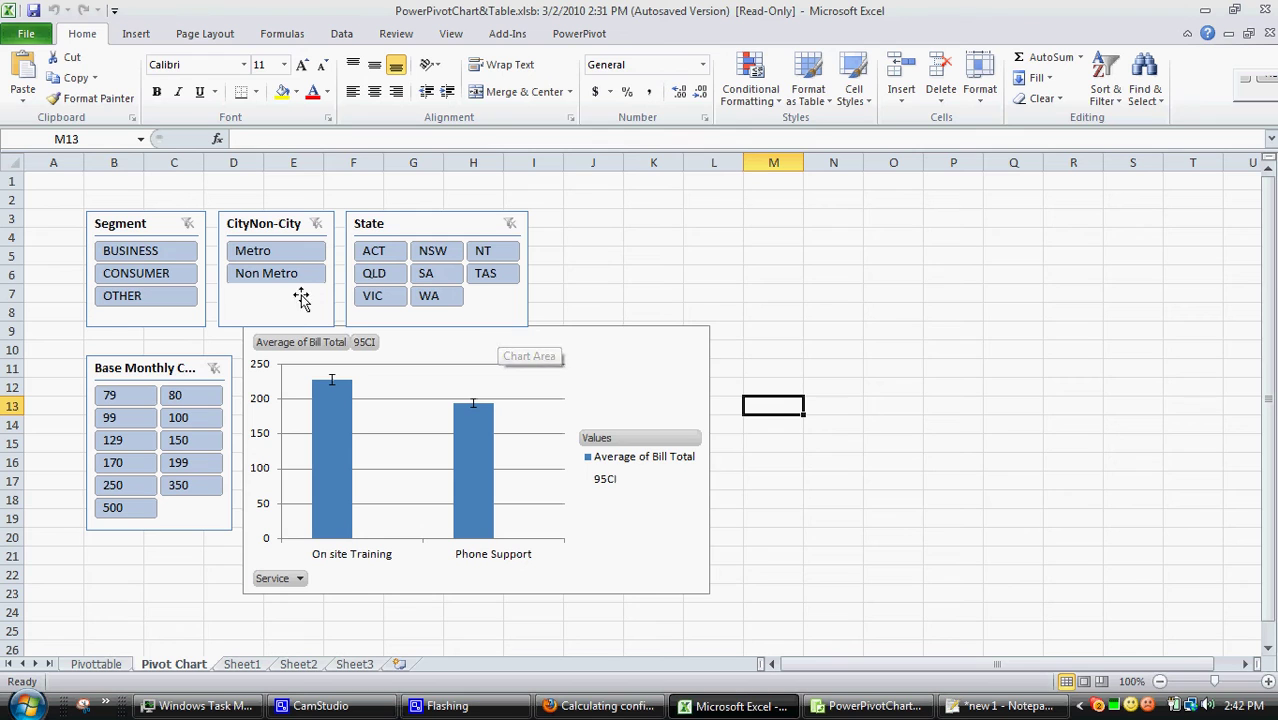
pyautogui.click(145, 250)
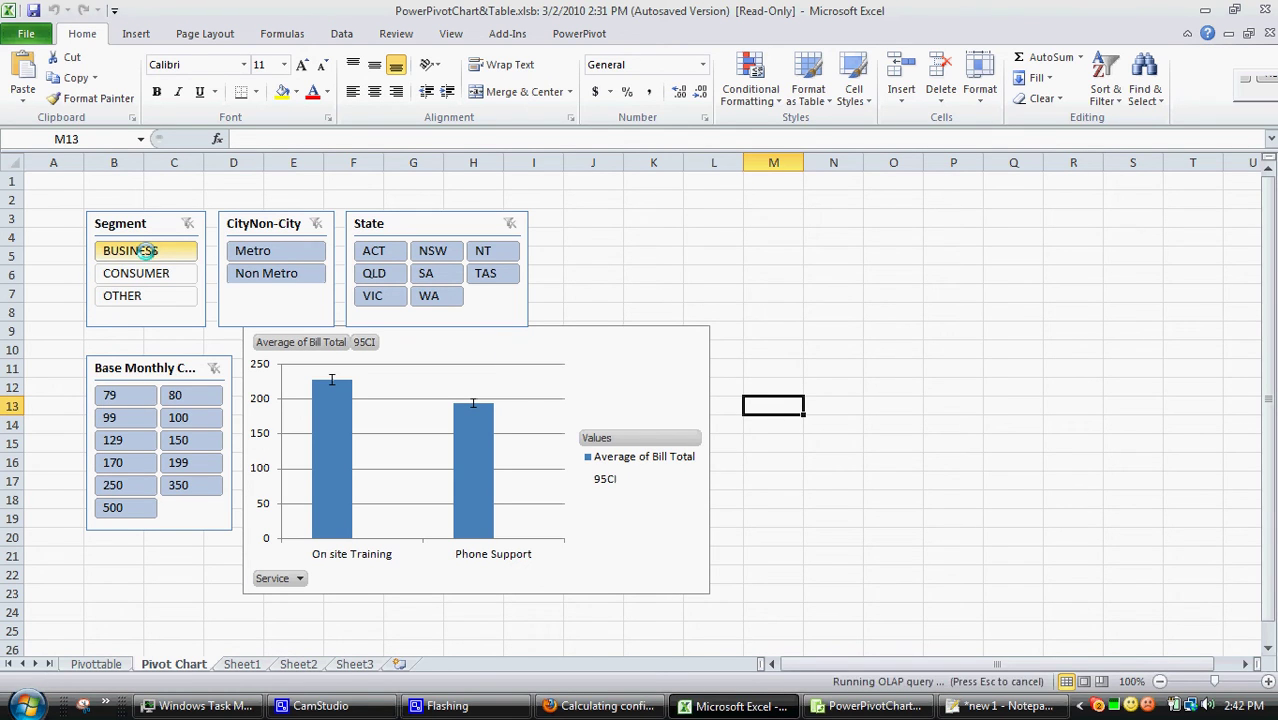
# Try the Metro city filter, then clear the CityNon-City slicer filter to include both city types.
pyautogui.click(264, 259)
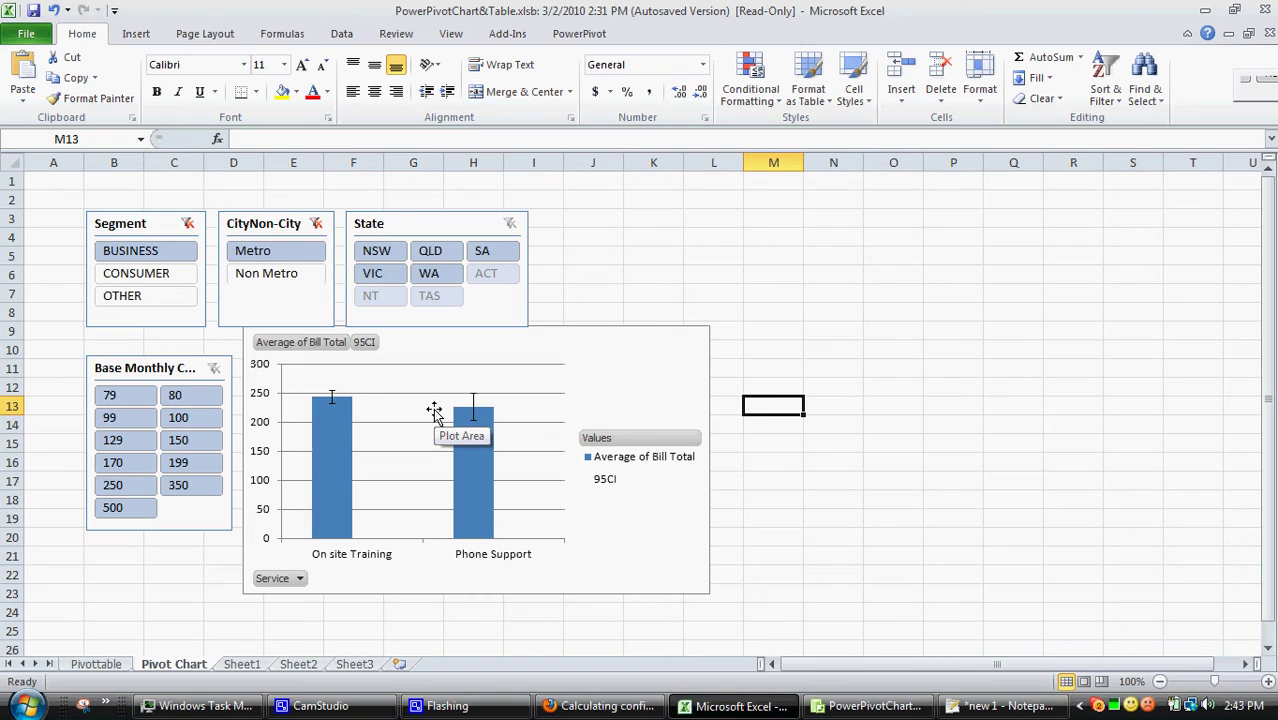
pyautogui.click(372, 420)
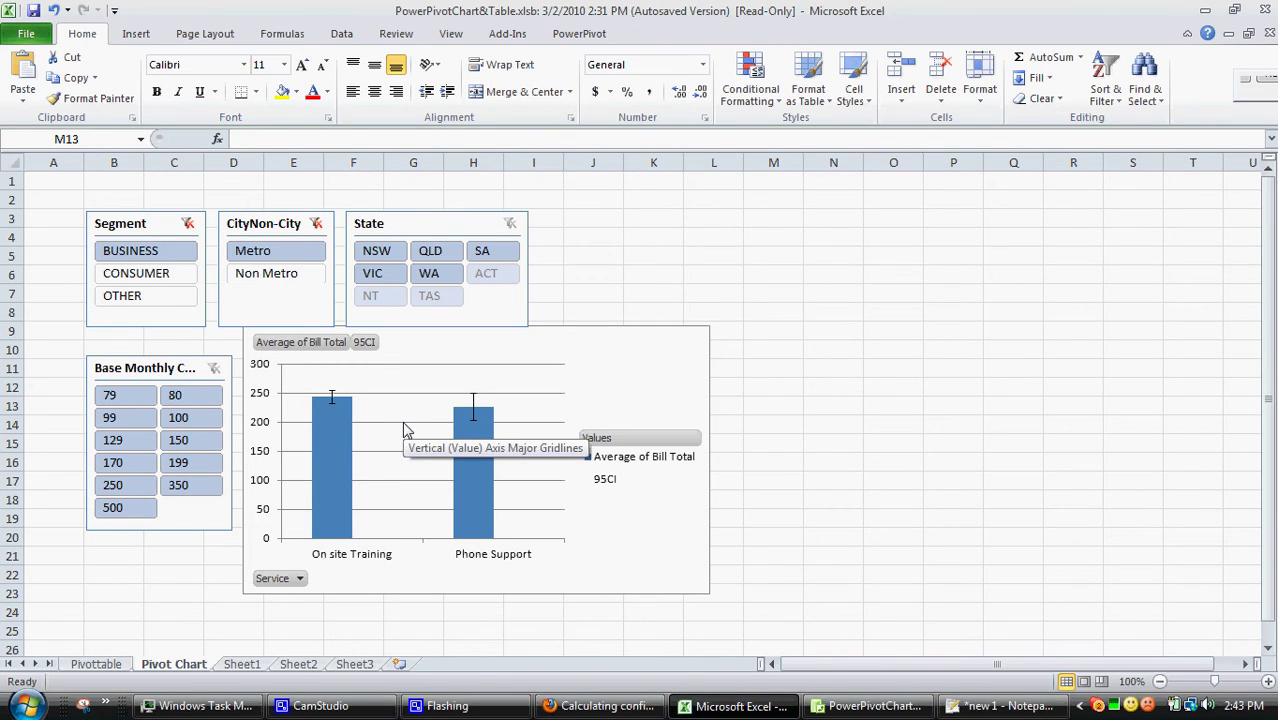
pyautogui.click(317, 224)
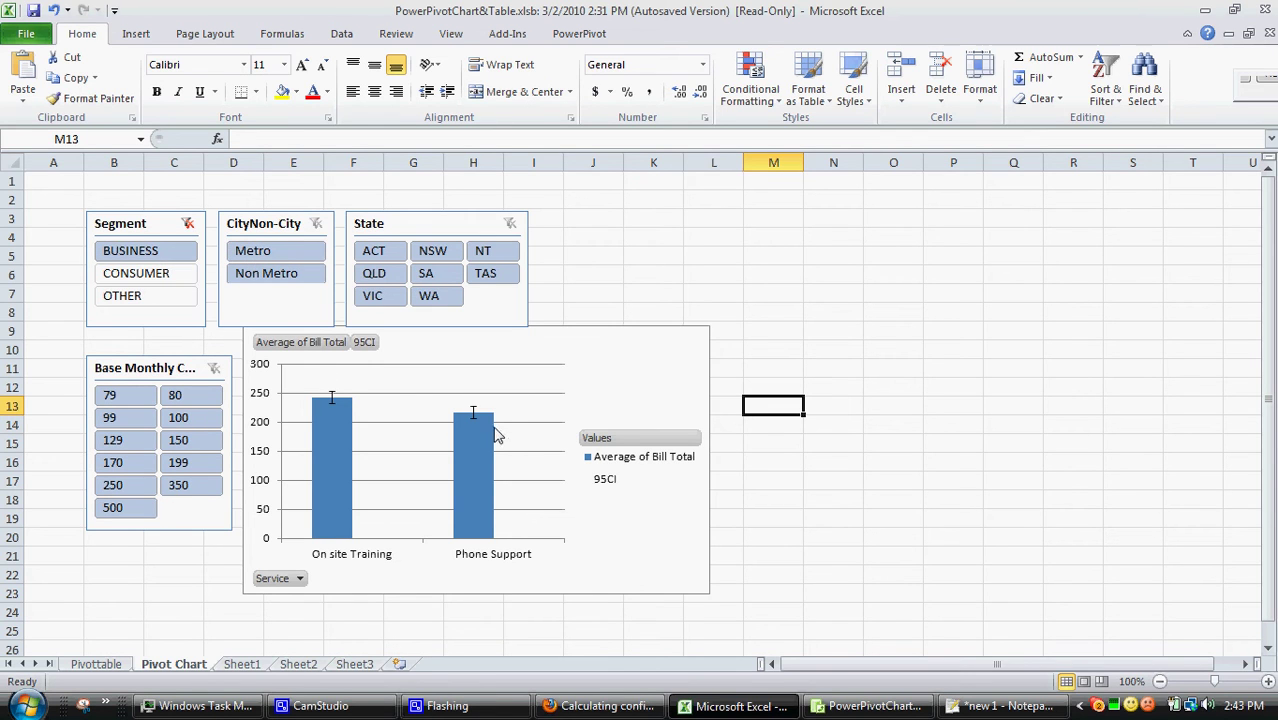
pyautogui.moveTo(474, 422)
pyautogui.moveTo(341, 419)
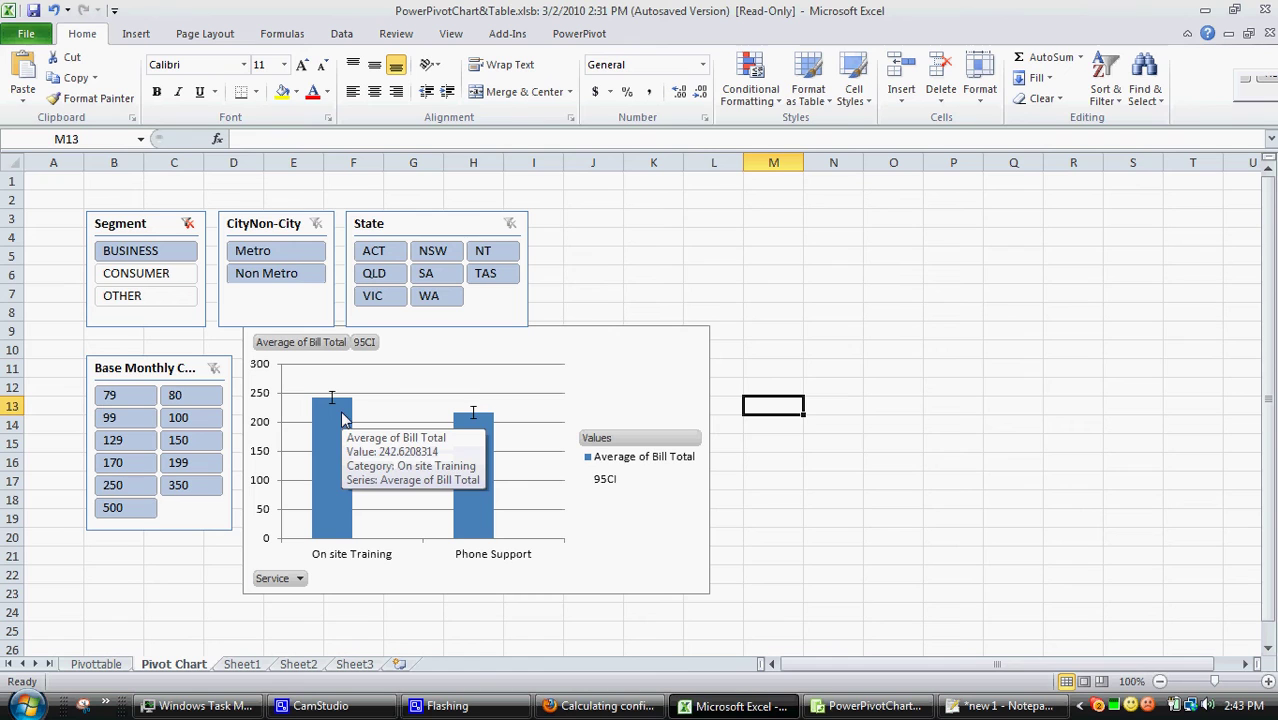
# Reapply the BUSINESS segment and limit Base Monthly Charge to 79, 150, 199 and 350.
pyautogui.click(187, 225)
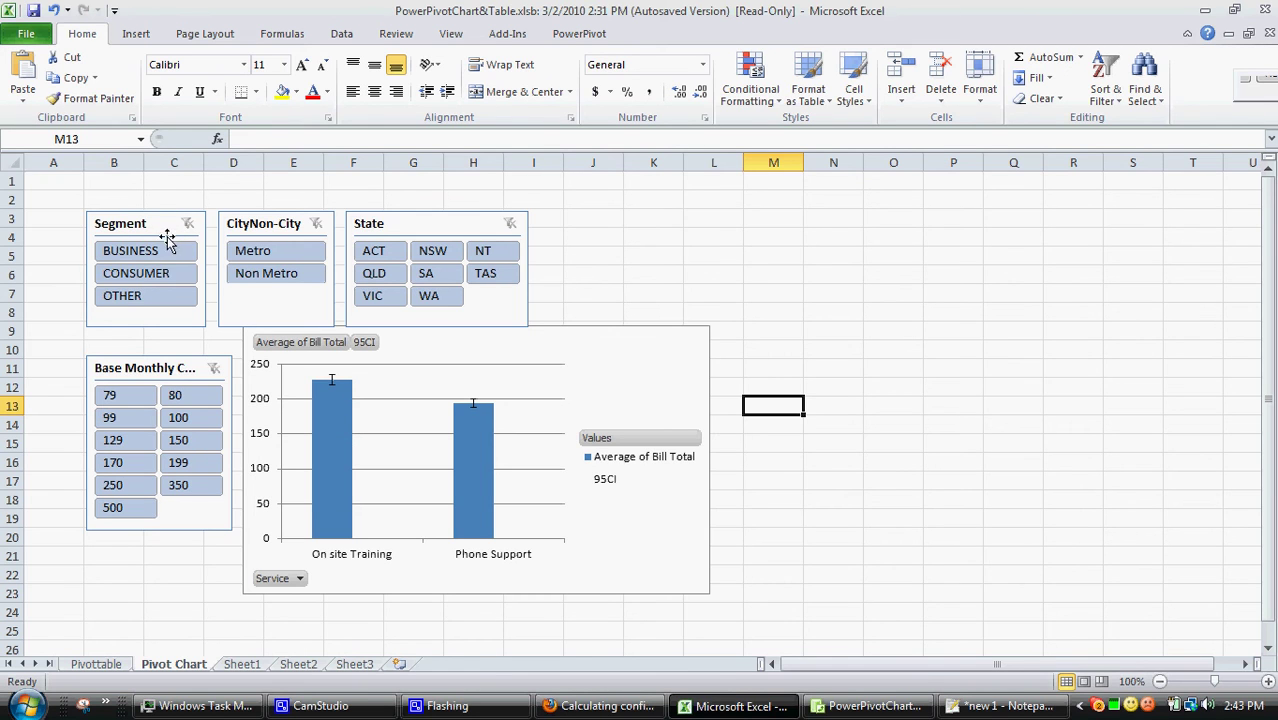
pyautogui.moveTo(143, 250); pyautogui.dragTo(190, 277)
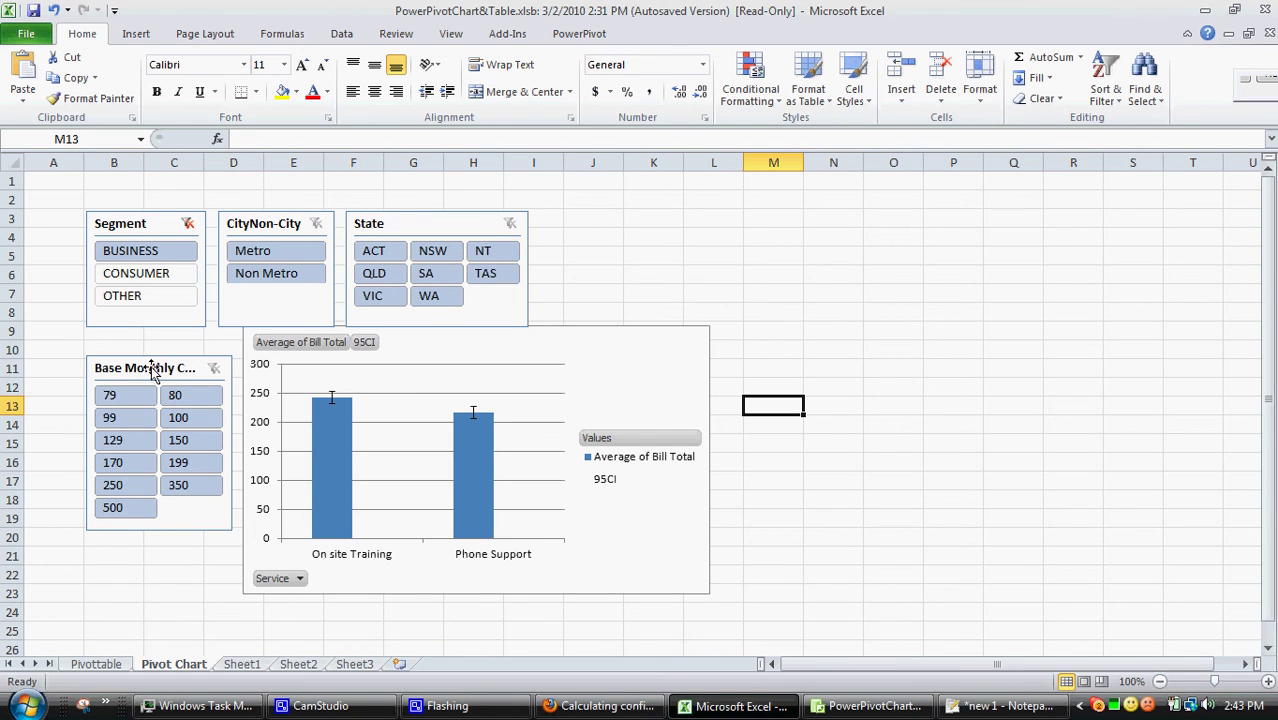
pyautogui.click(134, 396)
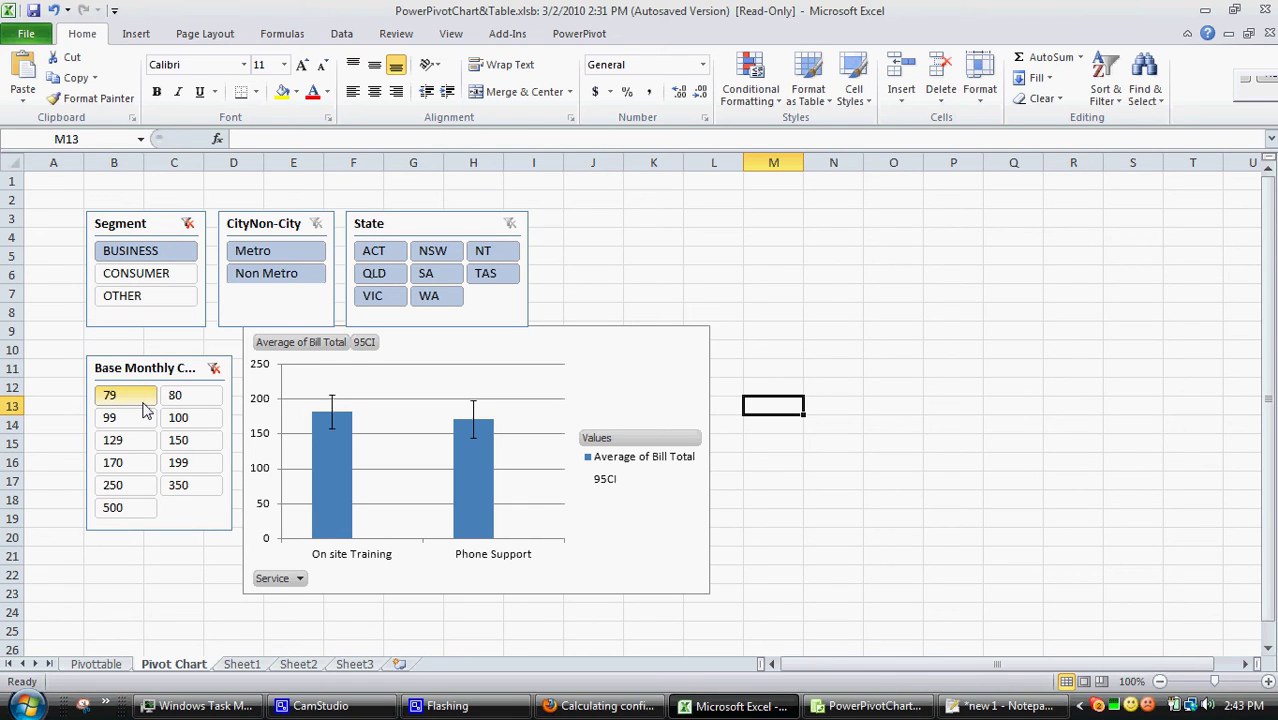
pyautogui.keyDown('shift'); pyautogui.click(185, 443); pyautogui.keyUp('shift')
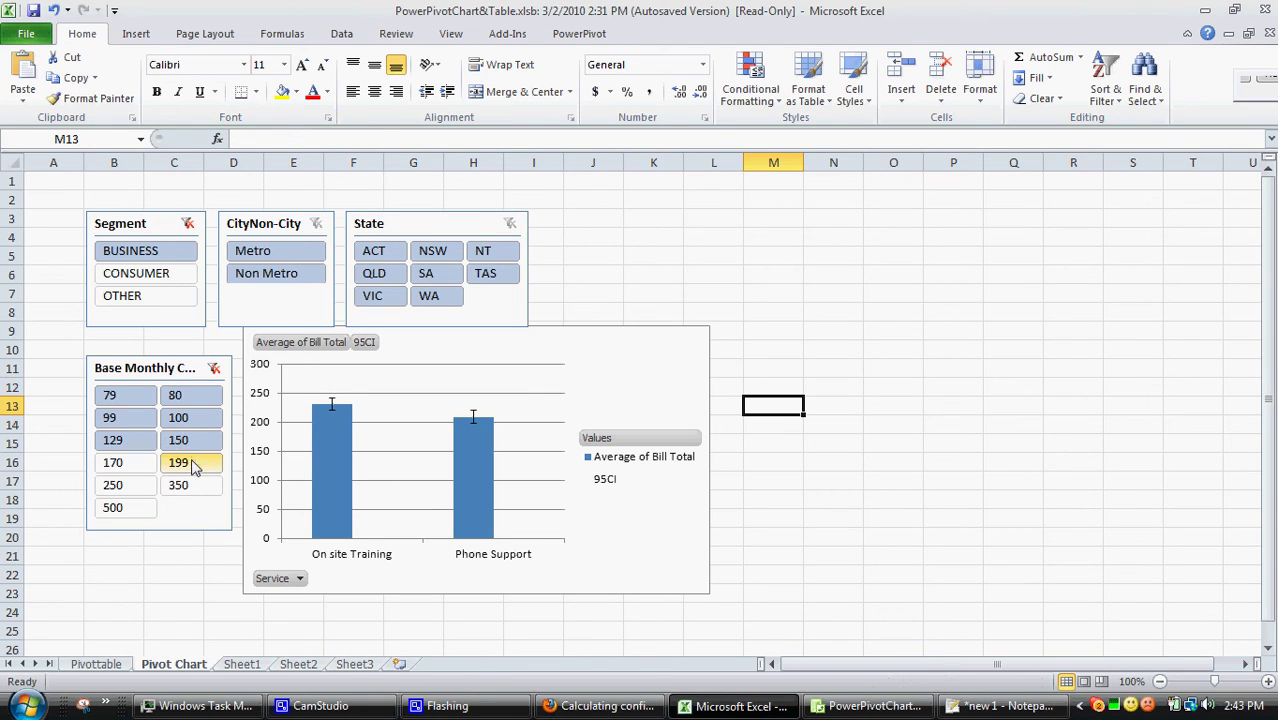
pyautogui.keyDown('shift'); pyautogui.click(196, 466); pyautogui.keyUp('shift')
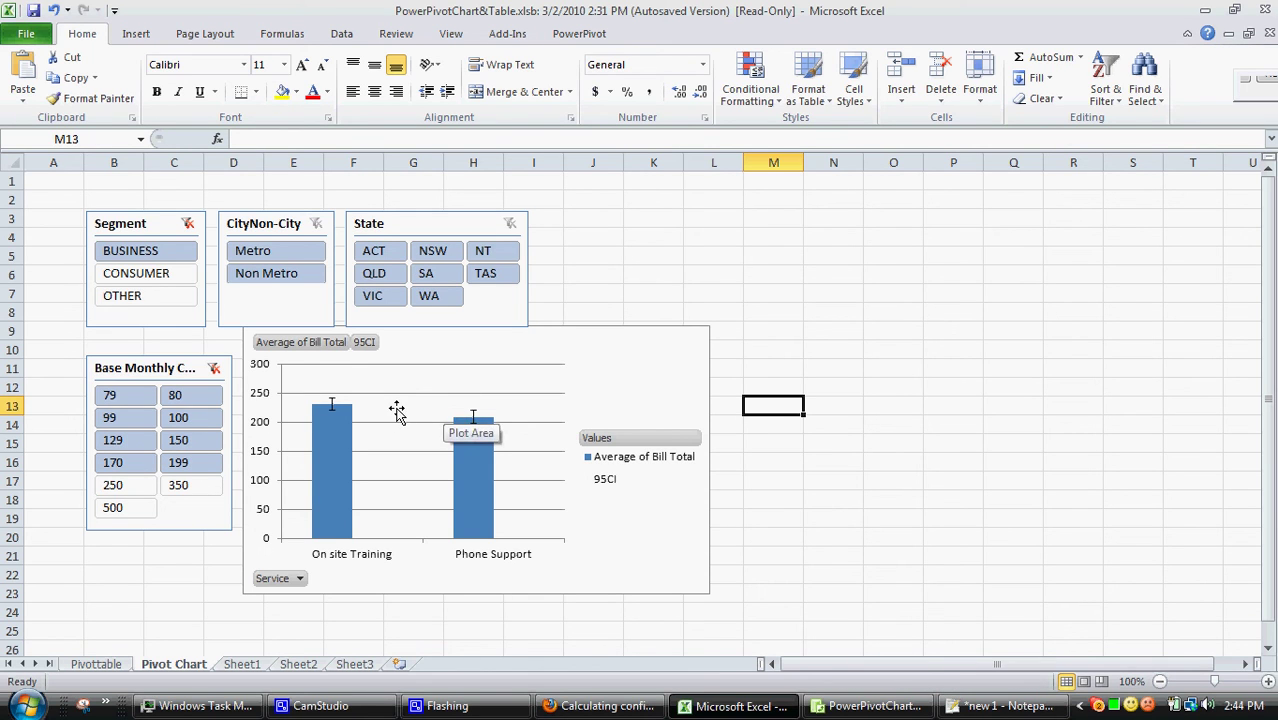
pyautogui.keyDown('shift'); pyautogui.click(182, 490); pyautogui.keyUp('shift')
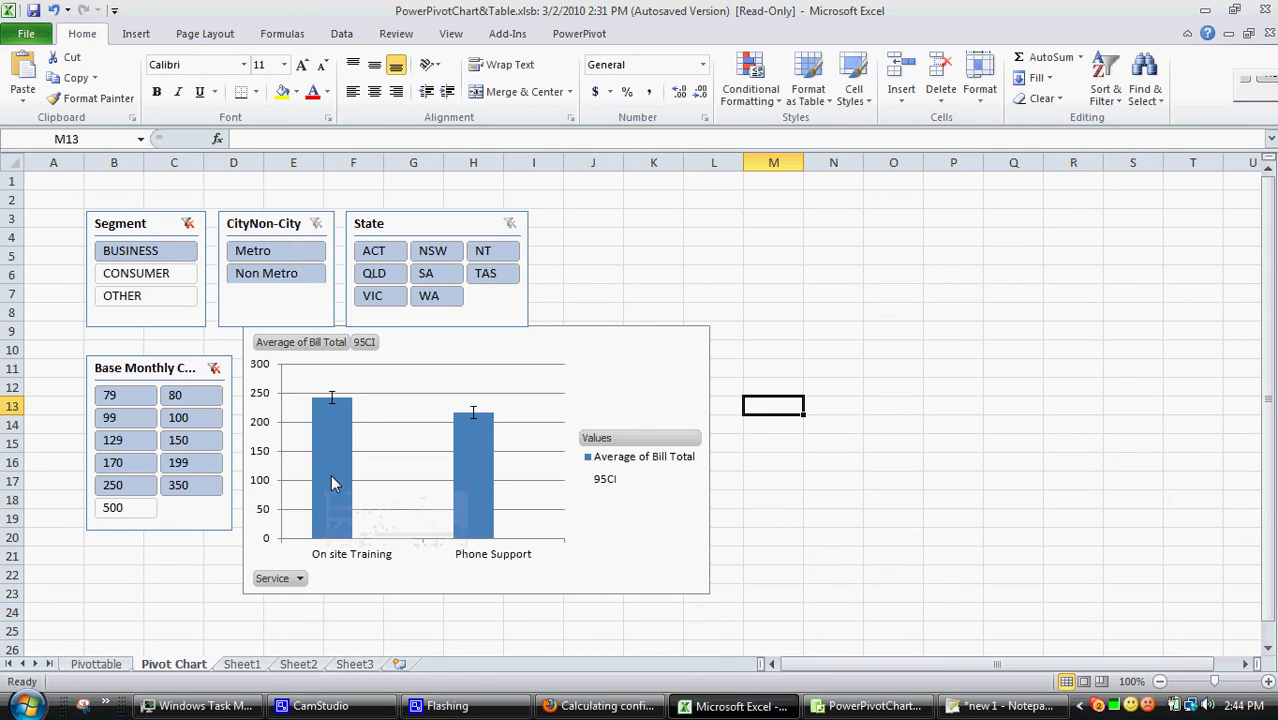
pyautogui.moveTo(331, 472)
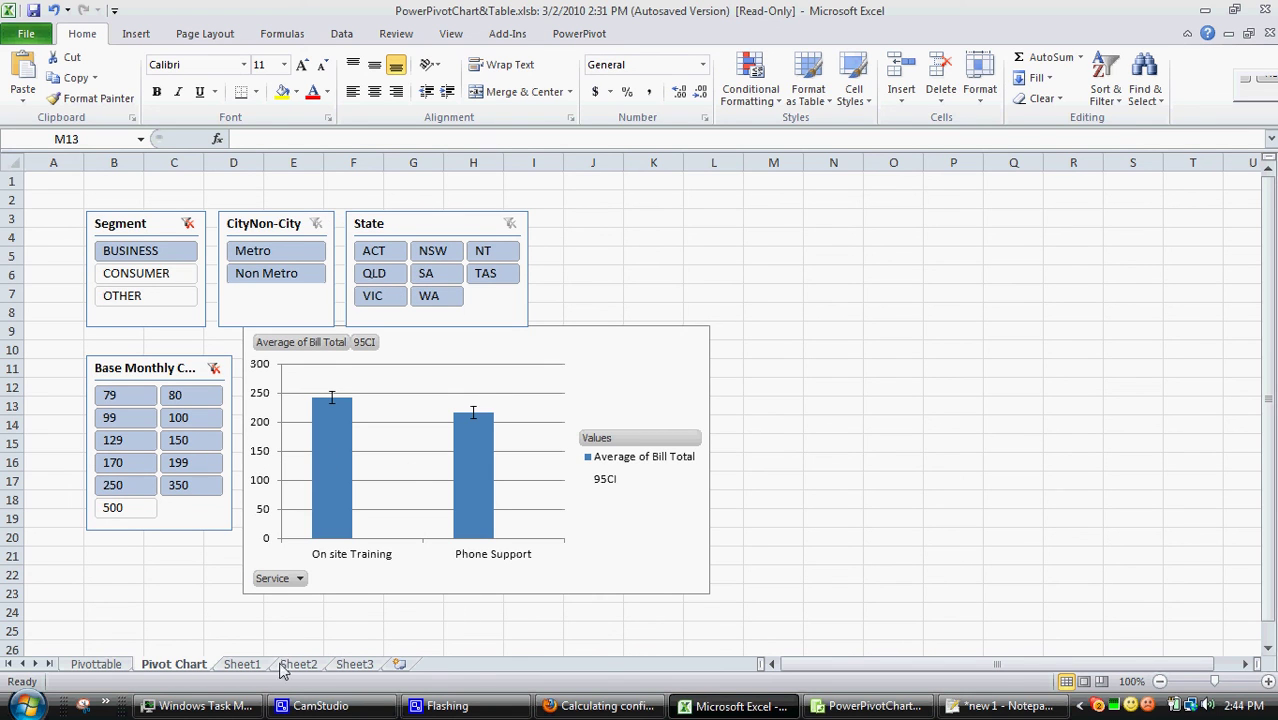
pyautogui.click(325, 707)
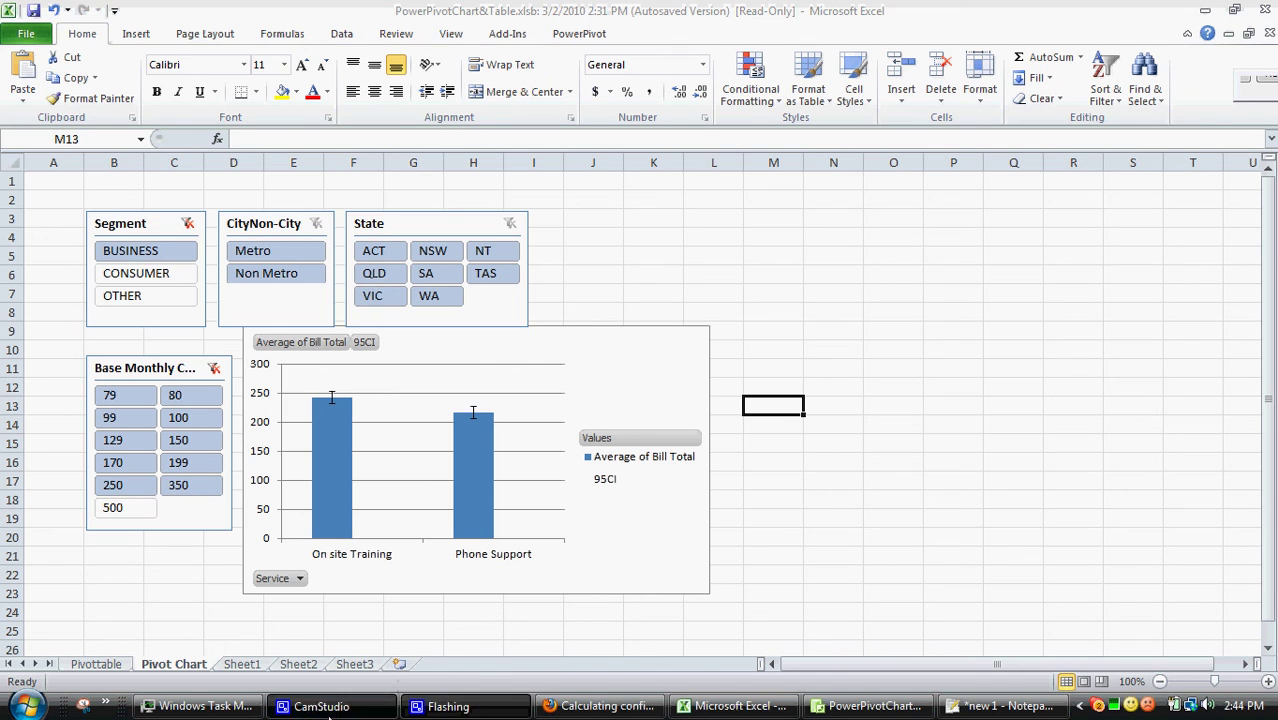